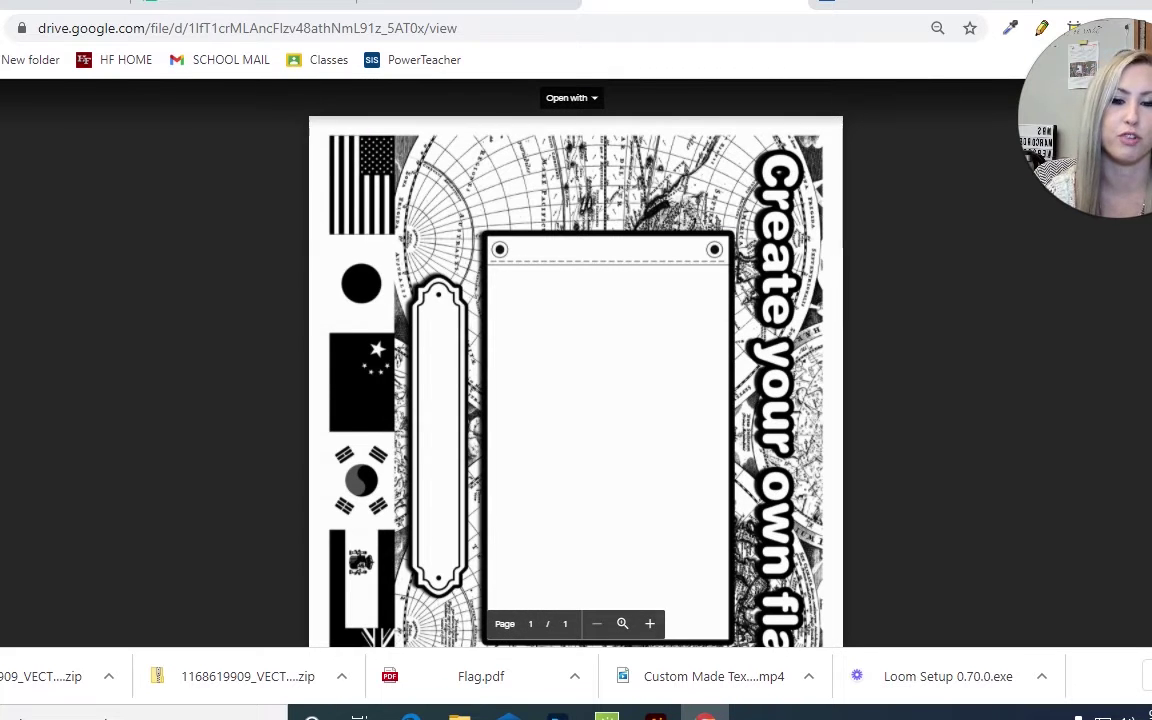
pyautogui.scroll(-2, 576, 360)
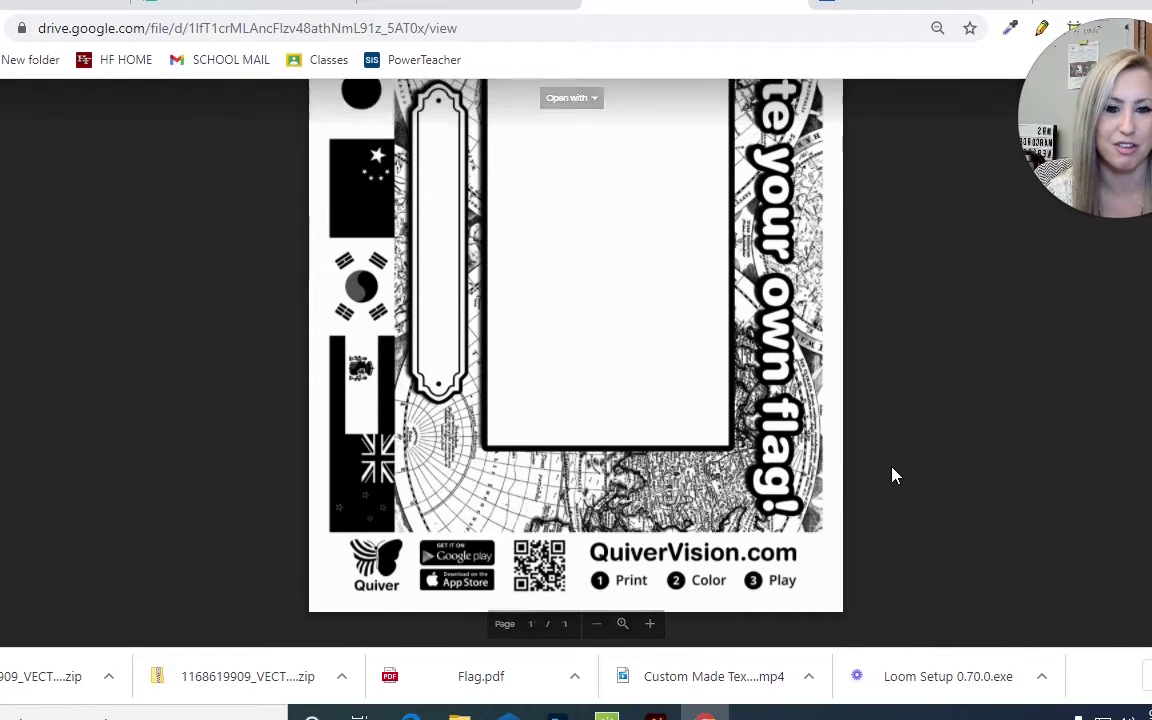
pyautogui.scroll(1, 890, 474)
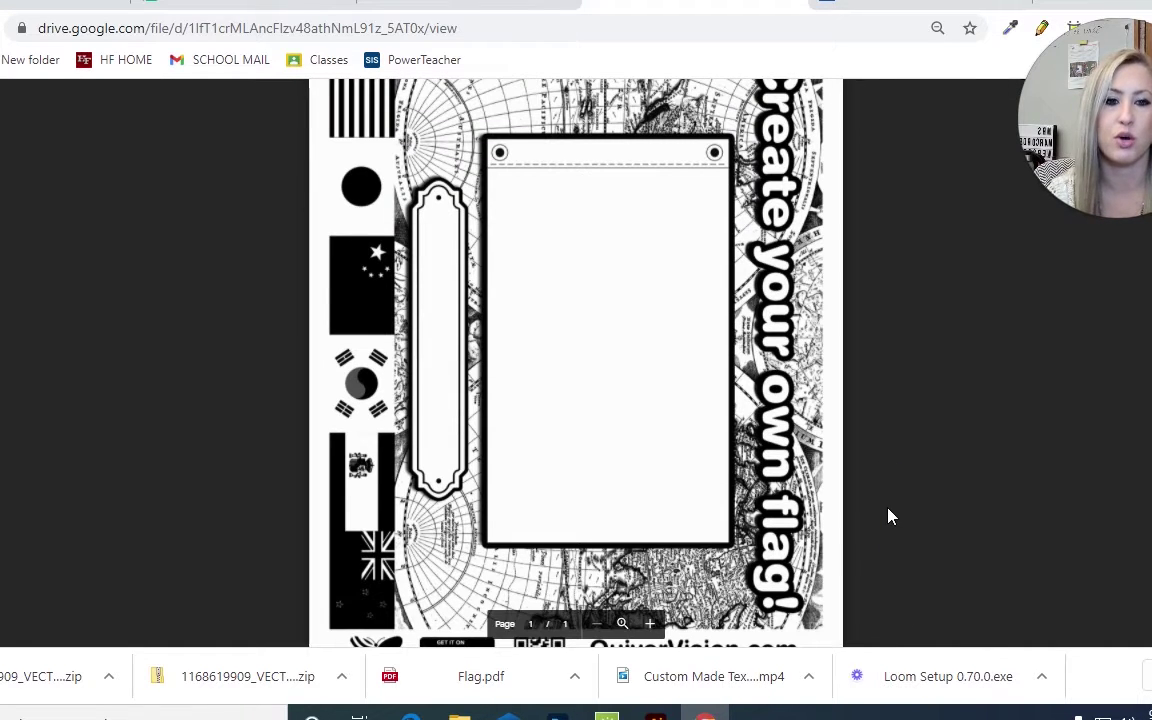
pyautogui.scroll(-1, 890, 514)
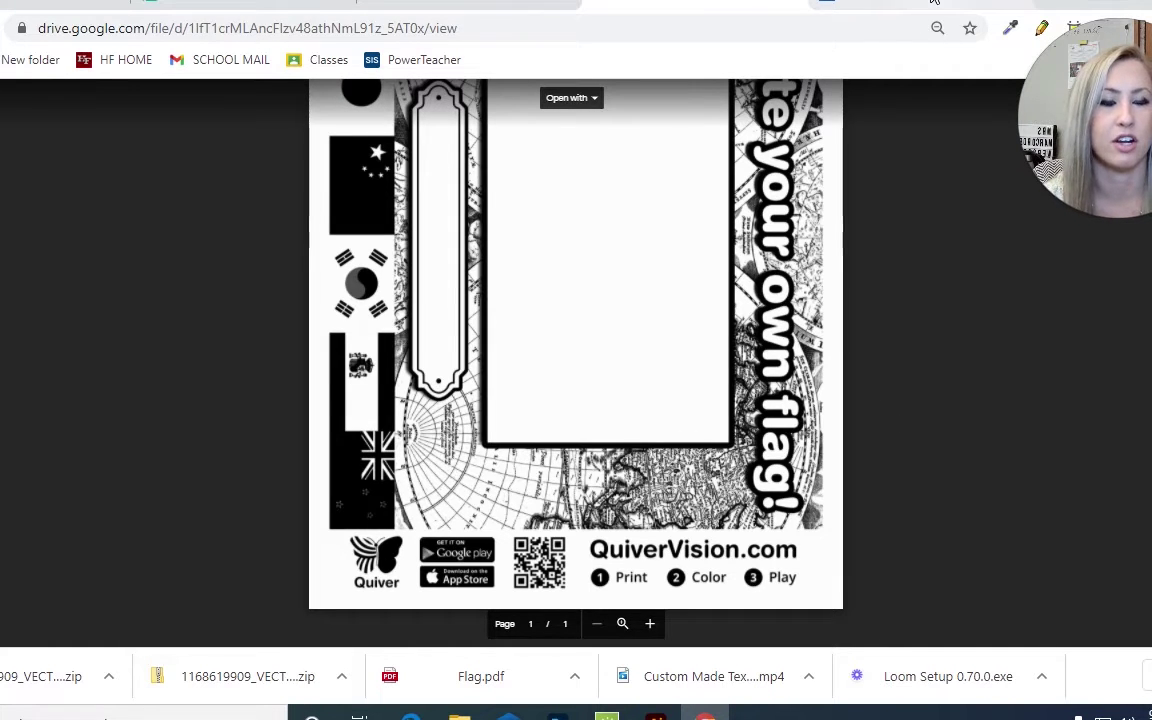
# Switch to the Brusheezy website and search it for the suggested term "grunge"
pyautogui.click(880, 5)
pyautogui.scroll(2, 480, 380)
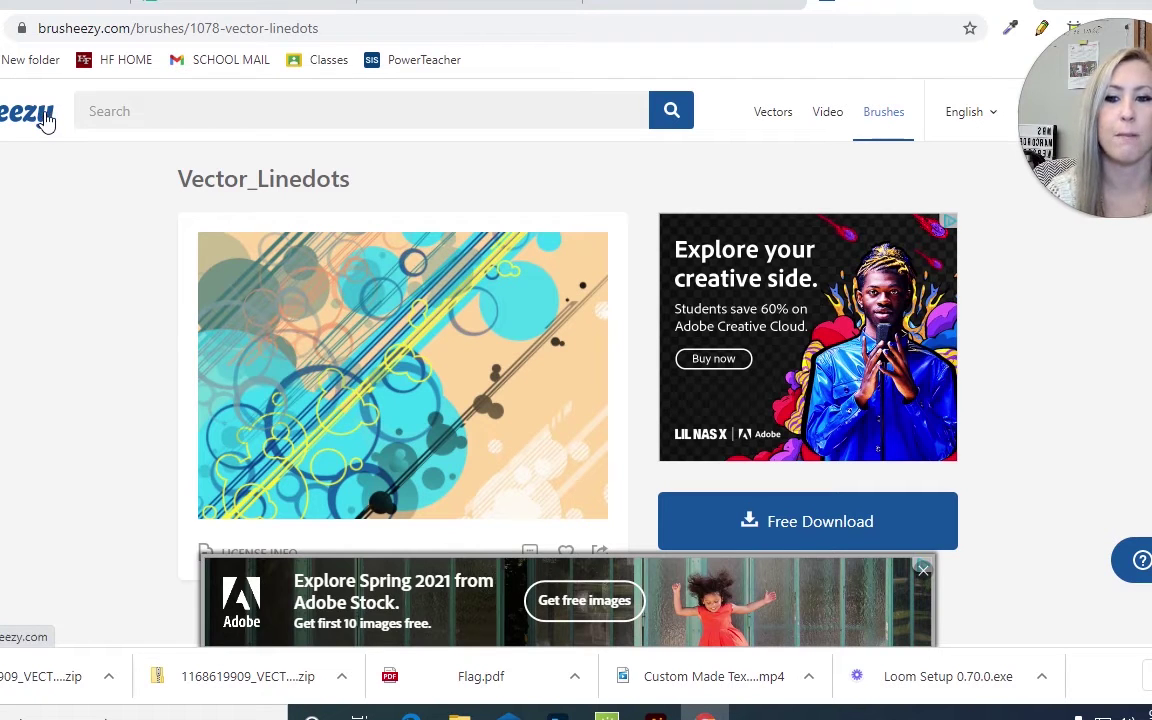
pyautogui.click(90, 111)
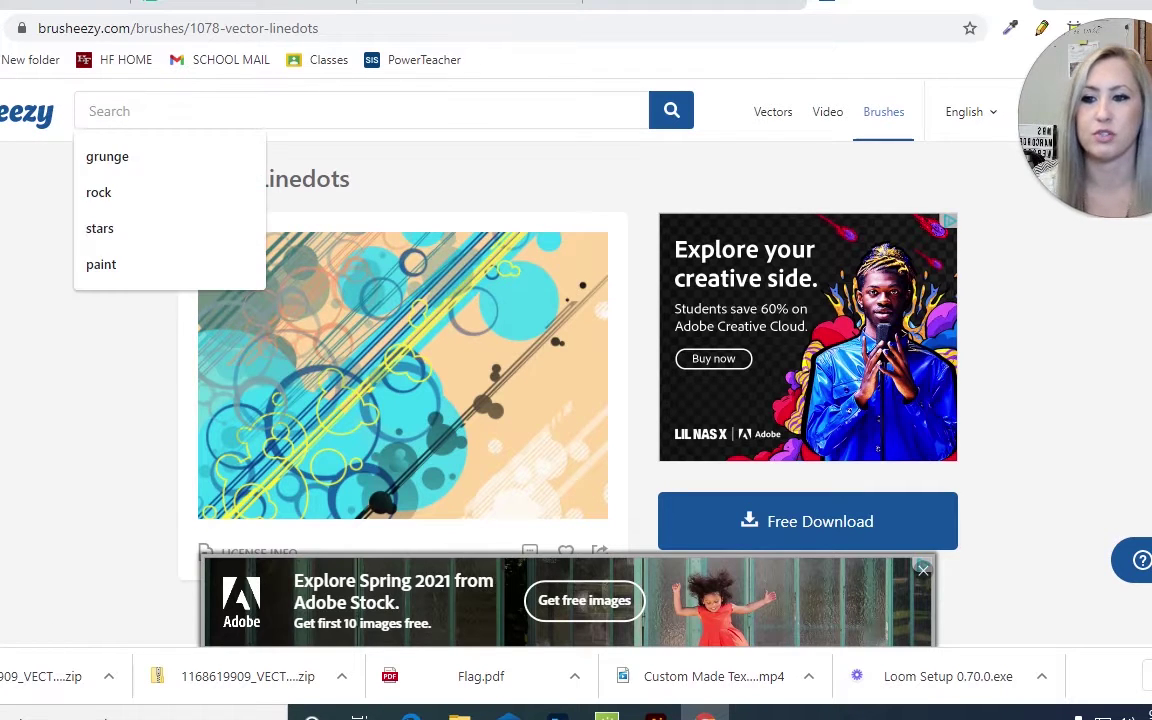
pyautogui.click(110, 158)
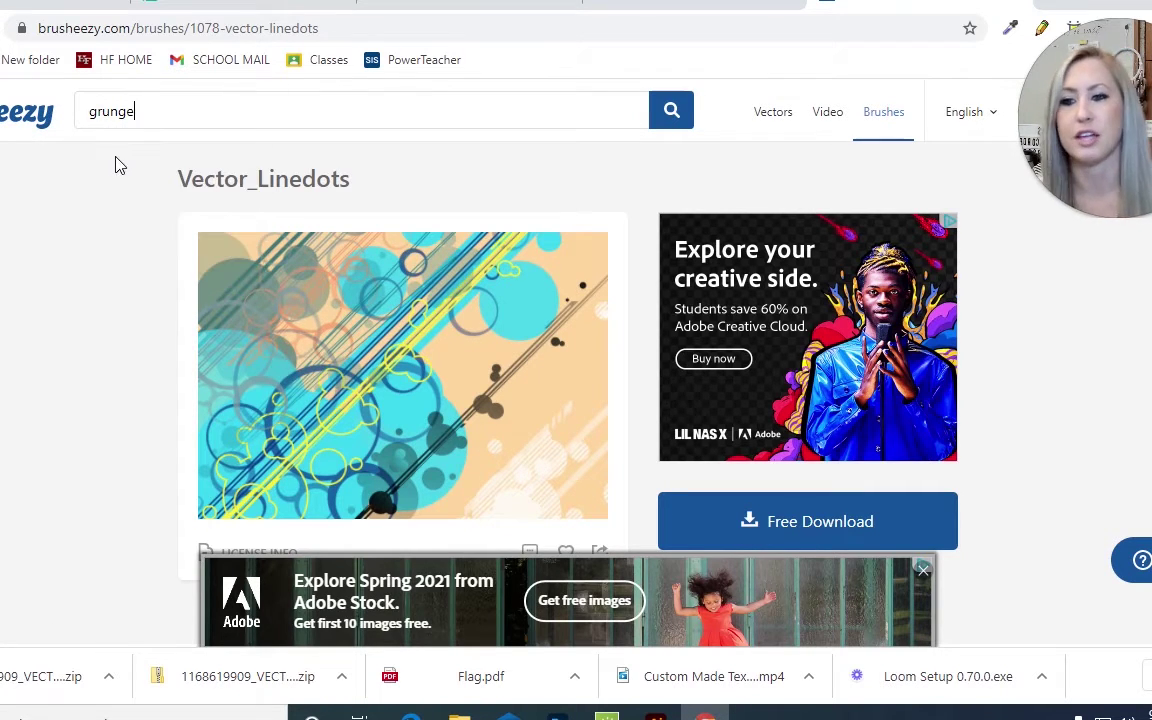
pyautogui.click(675, 114)
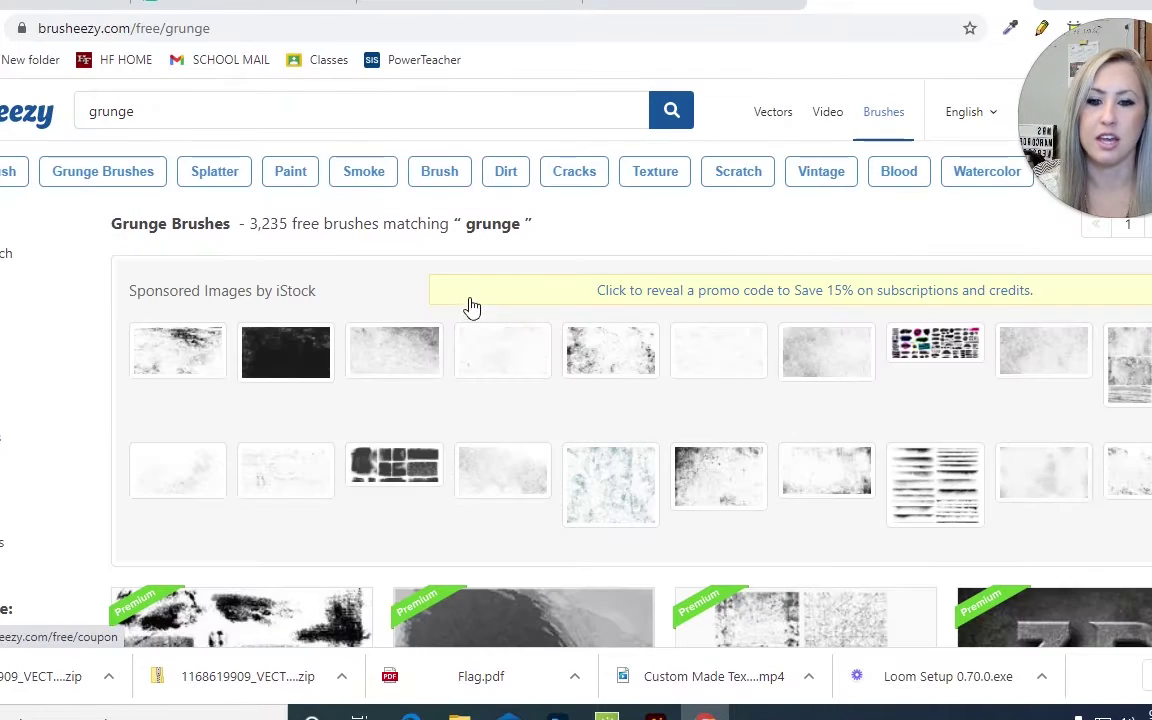
# Browse the grunge brush results and open the page of the free Hi Resolution Messy Grunge Brushes set
pyautogui.scroll(-4, 472, 307)
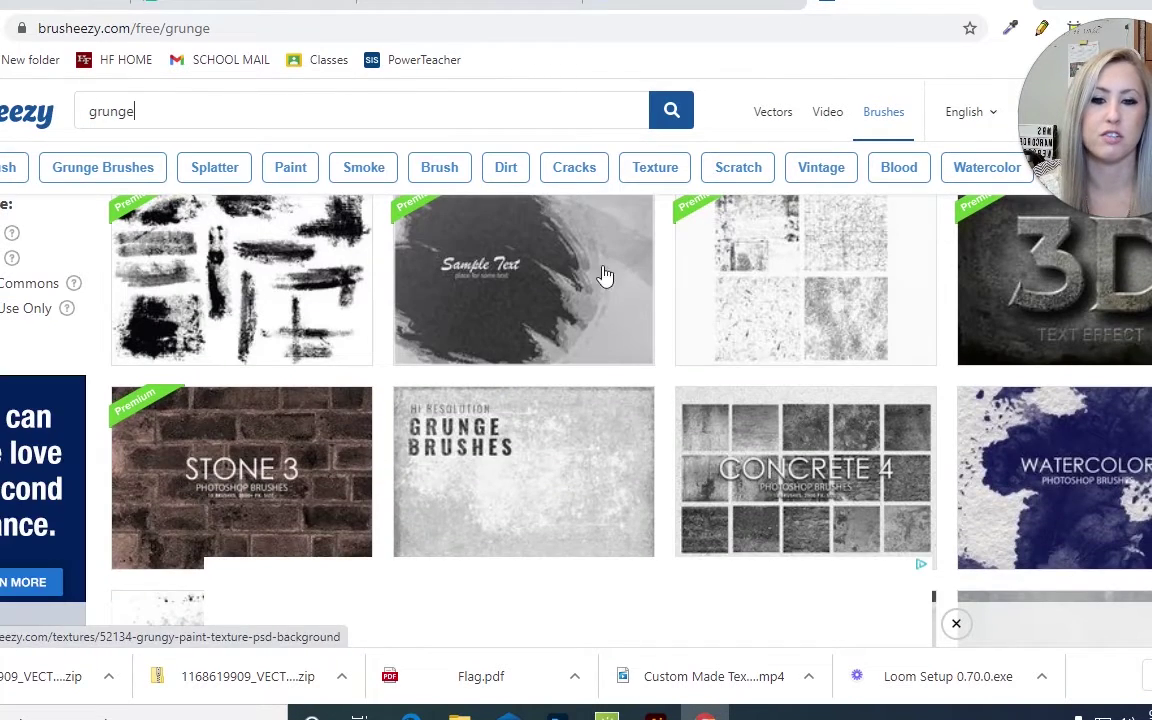
pyautogui.scroll(1, 442, 320)
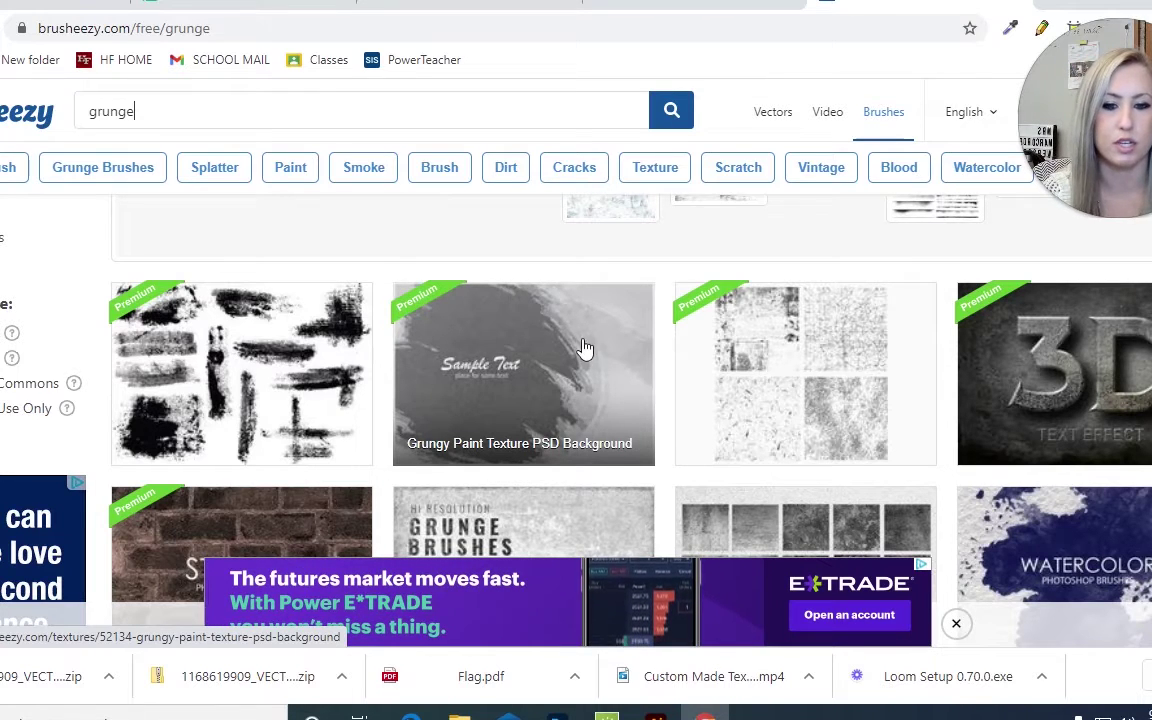
pyautogui.scroll(-3, 585, 348)
pyautogui.scroll(1, 514, 278)
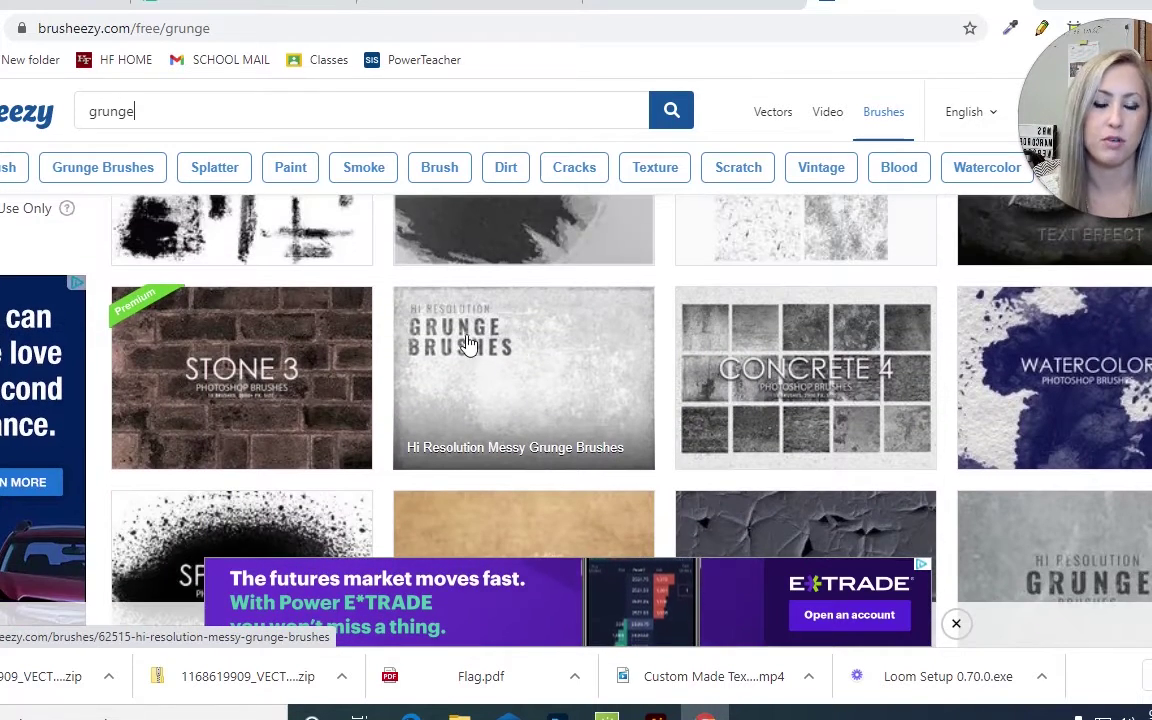
pyautogui.click(510, 368)
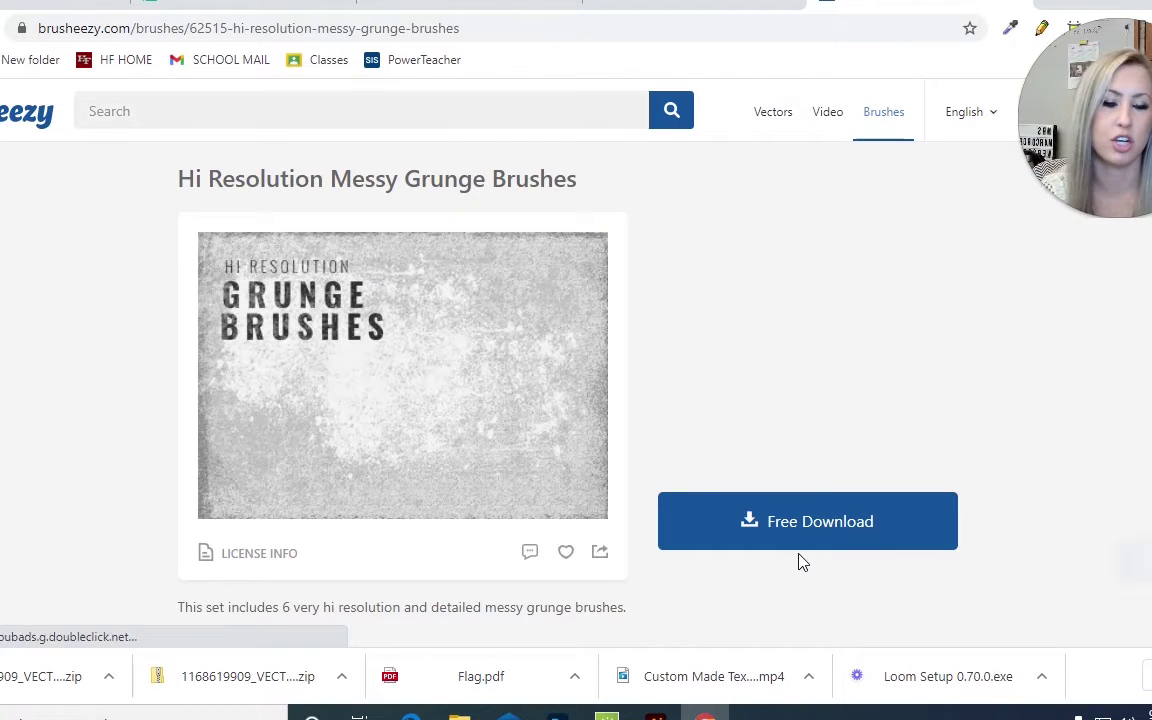
# Start the free download of the Hi Resolution Messy Grunge Brushes, dismissing the account sign-up offer
pyautogui.click(748, 522)
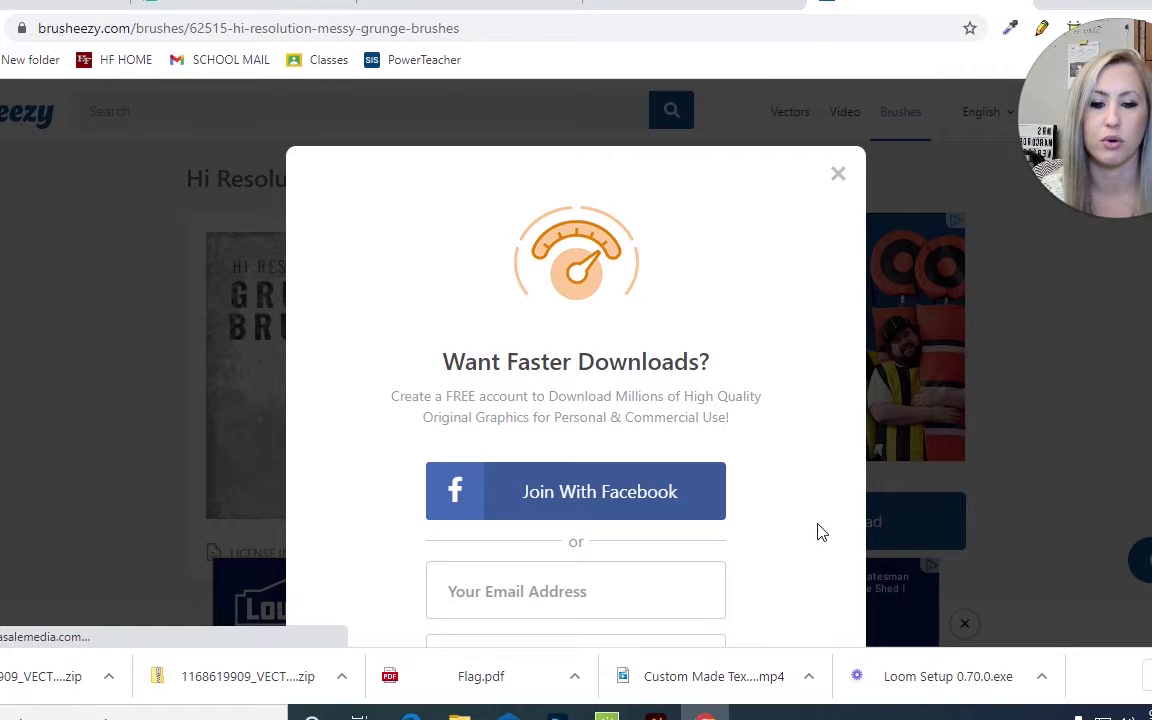
pyautogui.scroll(-3, 817, 532)
pyautogui.scroll(3, 818, 528)
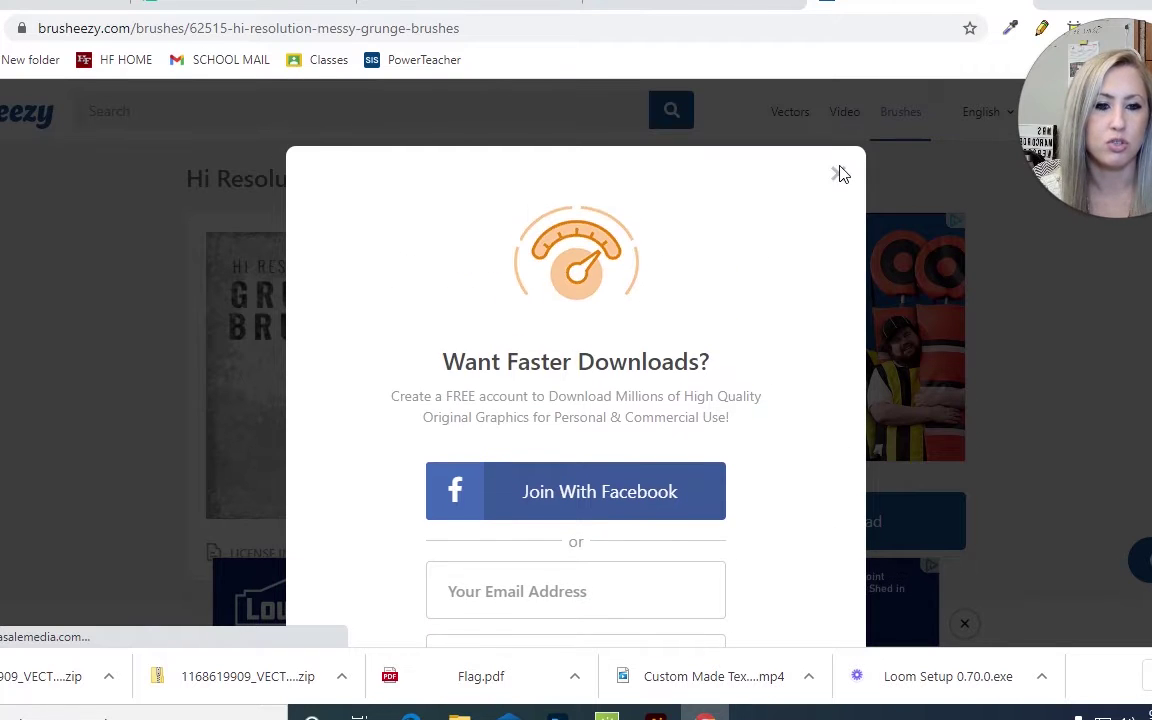
pyautogui.click(839, 178)
pyautogui.click(817, 519)
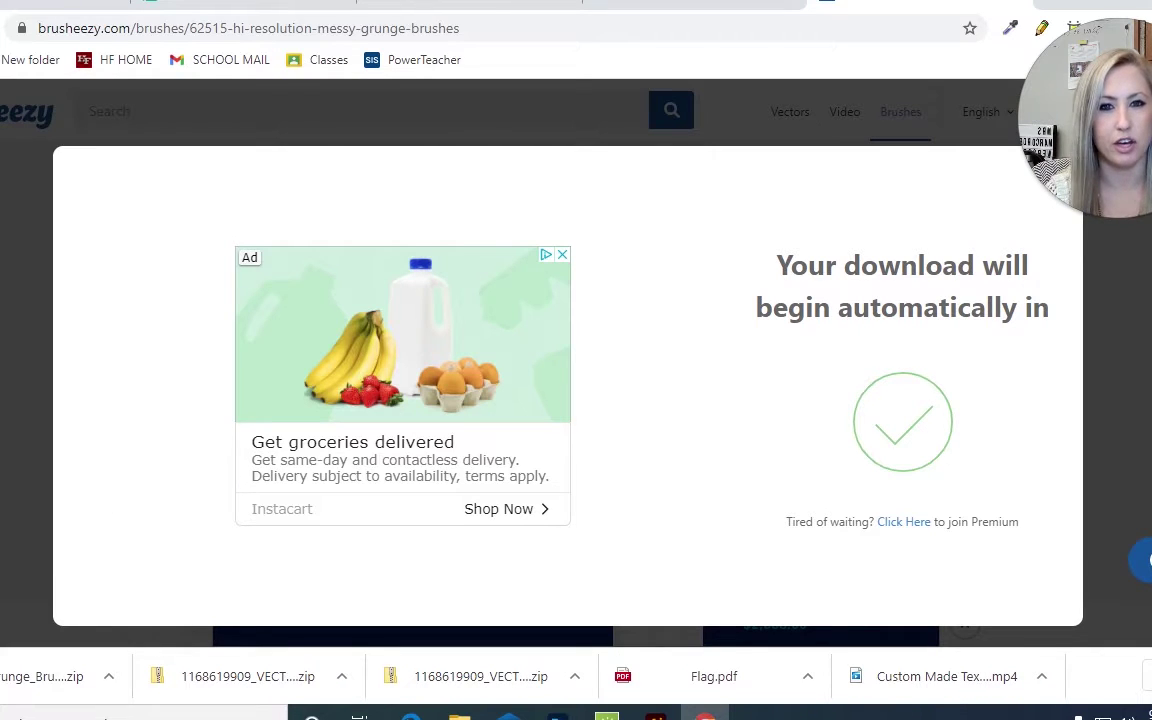
# Show the downloaded Messy_Grunge_Brushes_45632 (2) archive in its folder and open the Messy Grunge Brushes 45632 folder inside it
pyautogui.click(110, 677)
pyautogui.click(178, 608)
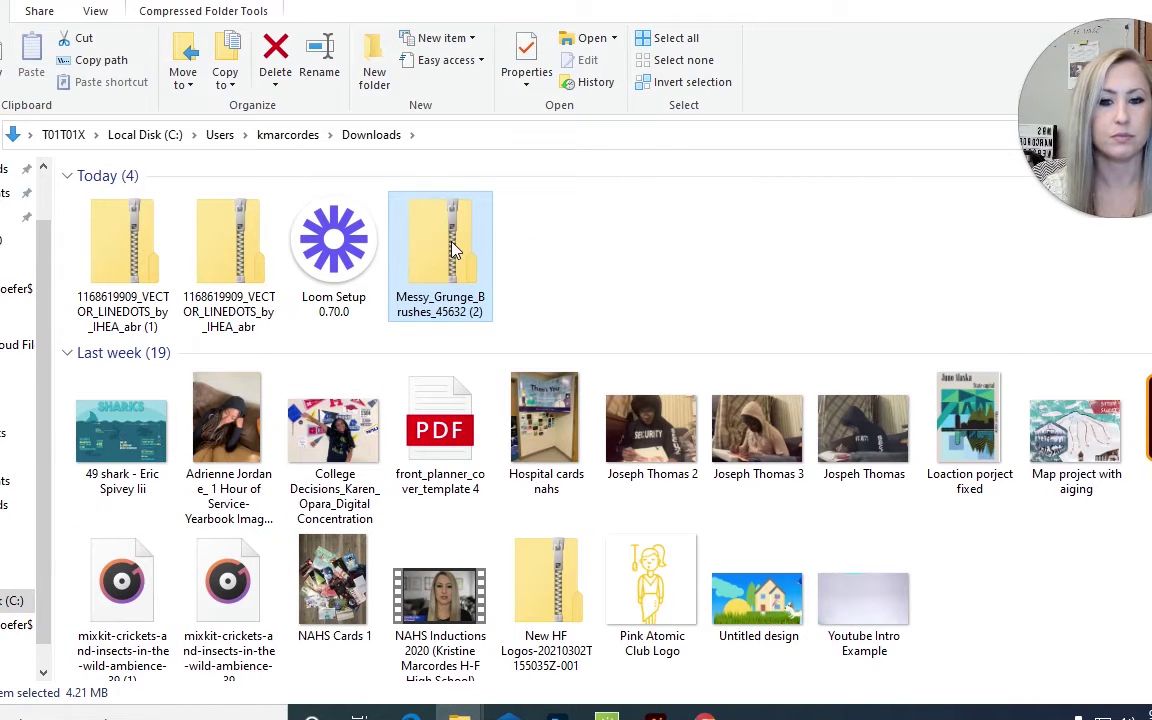
pyautogui.rightClick(453, 247)
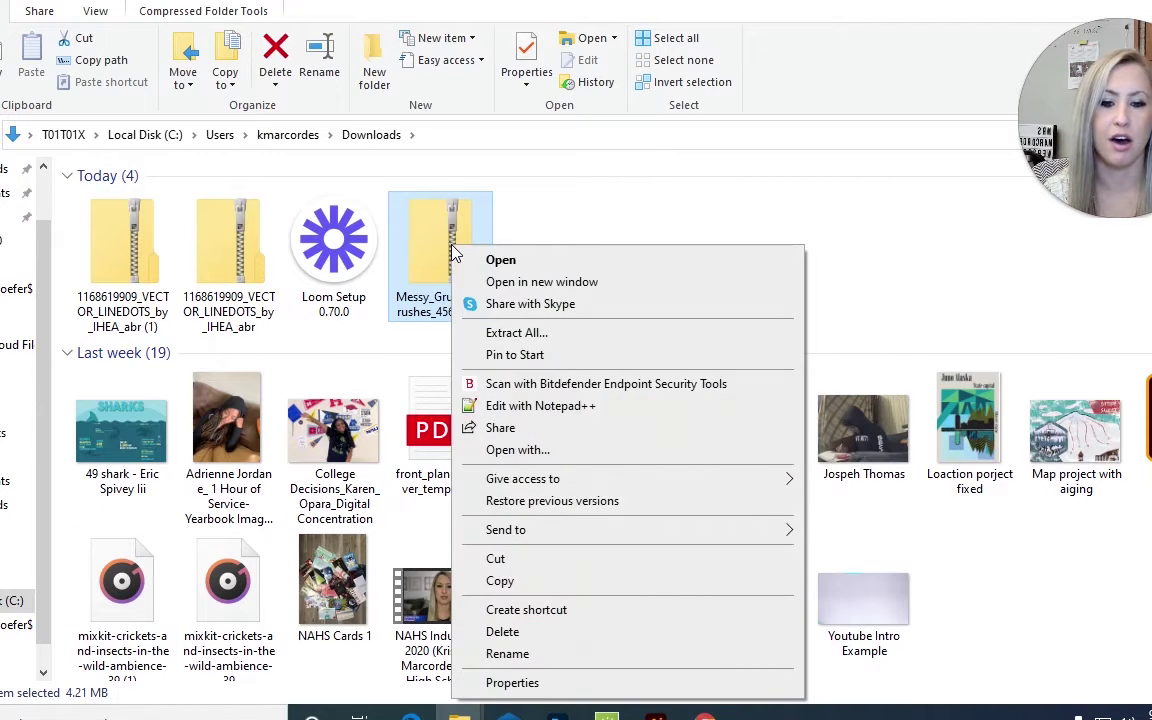
pyautogui.click(557, 228)
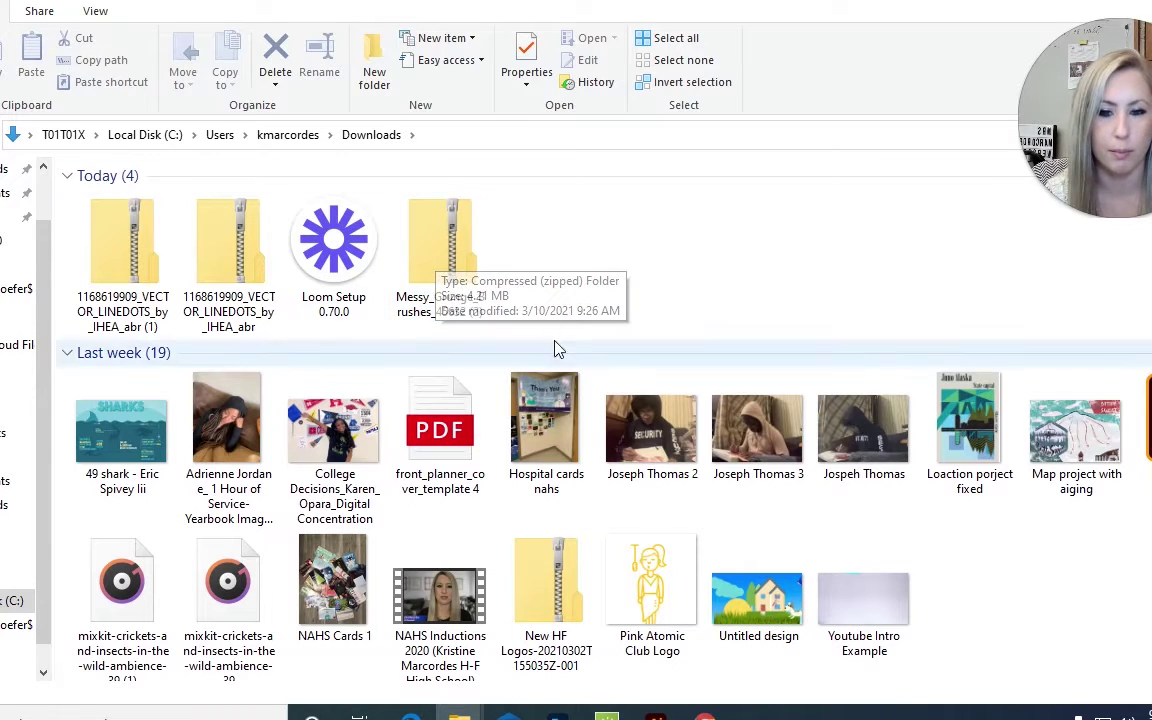
pyautogui.doubleClick(440, 240)
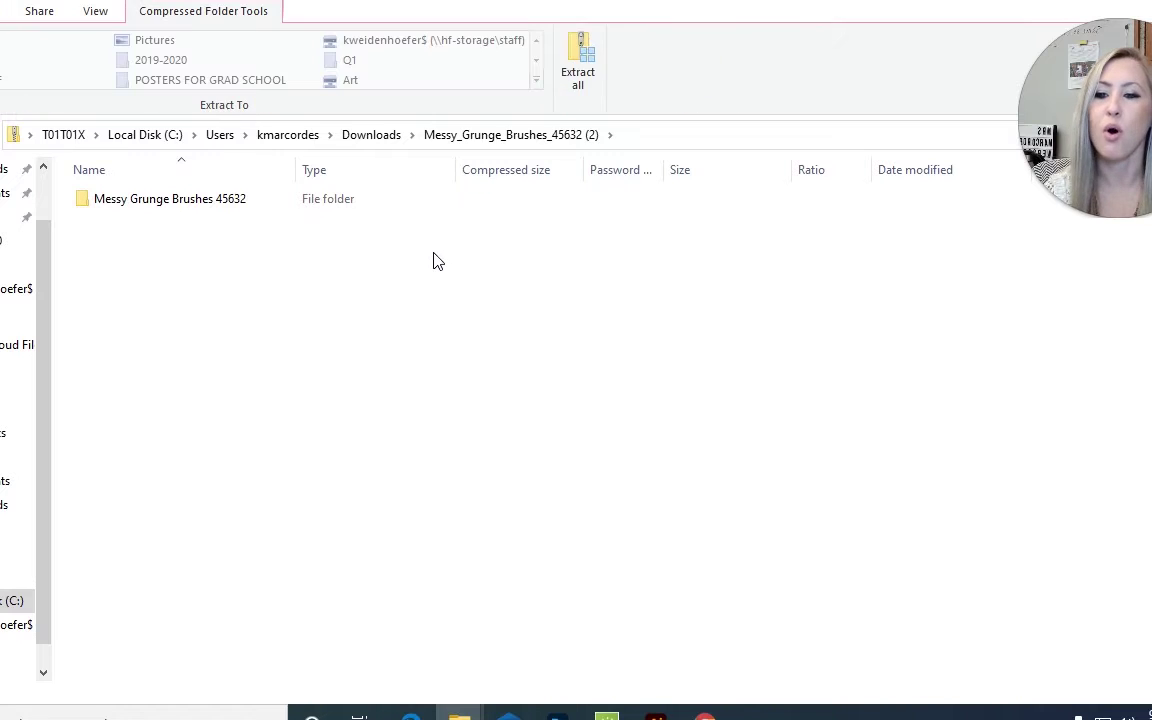
pyautogui.doubleClick(165, 198)
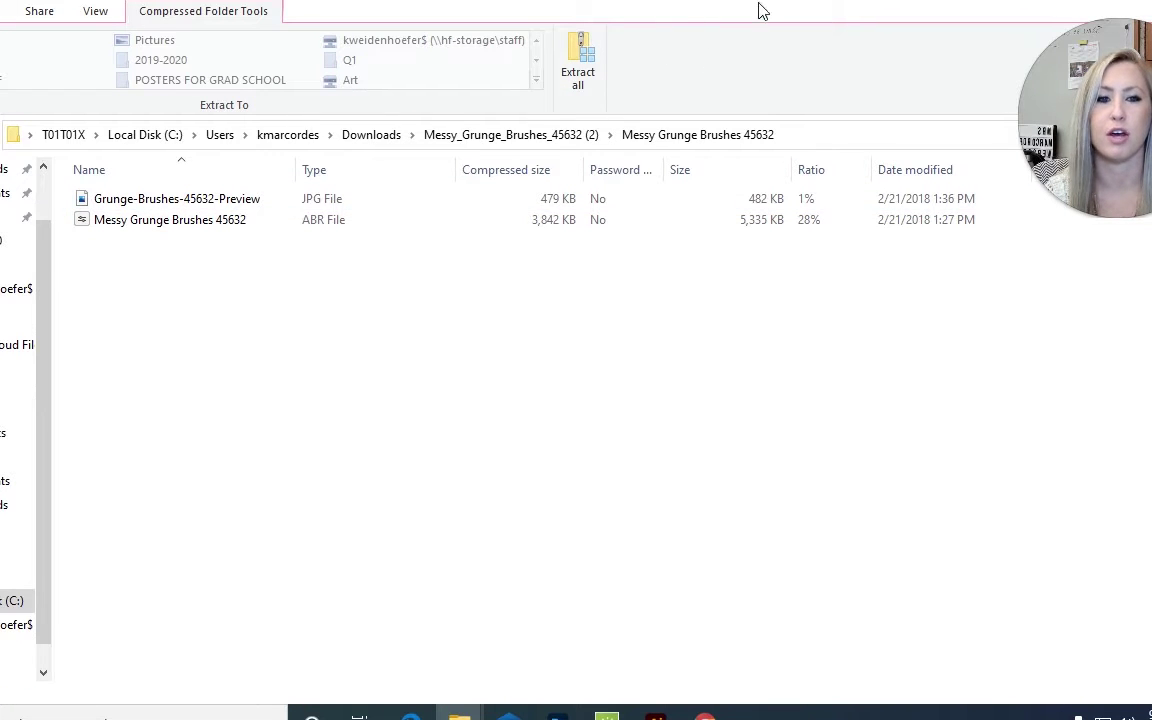
# Rearrange the open windows and load the Messy Grunge Brushes 45632 ABR file into Photoshop
pyautogui.moveTo(760, 10); pyautogui.dragTo(797, 21)
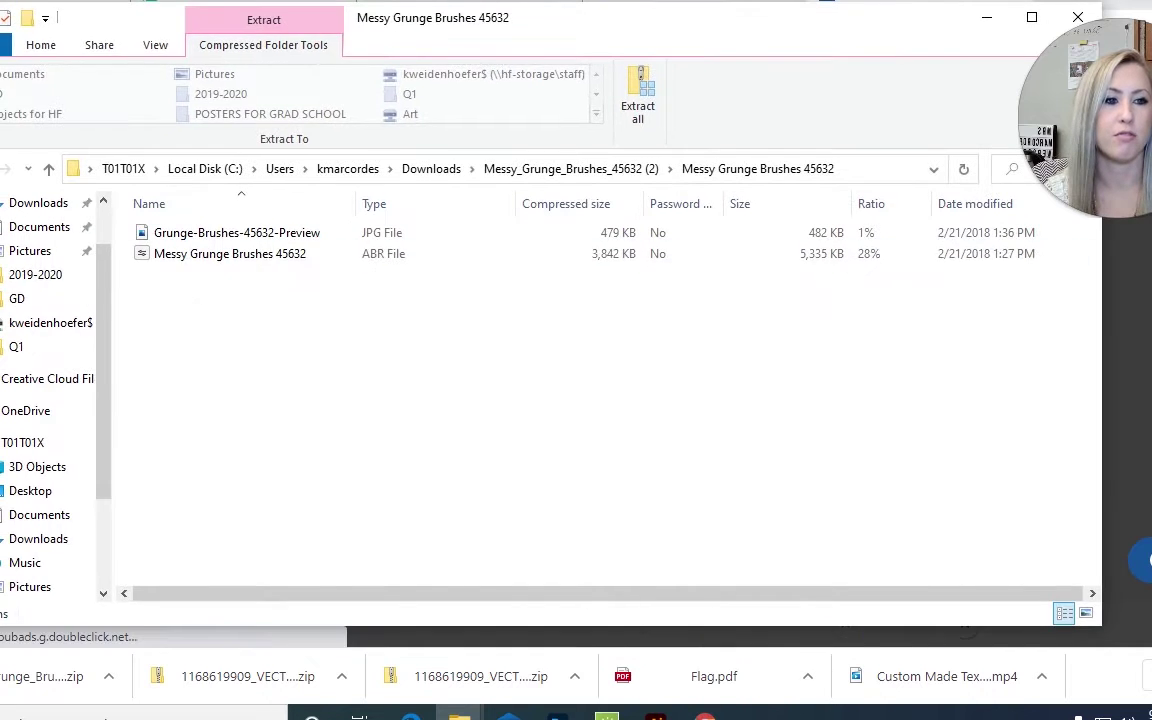
pyautogui.click(705, 716)
pyautogui.moveTo(1000, 3); pyautogui.dragTo(1067, 278)
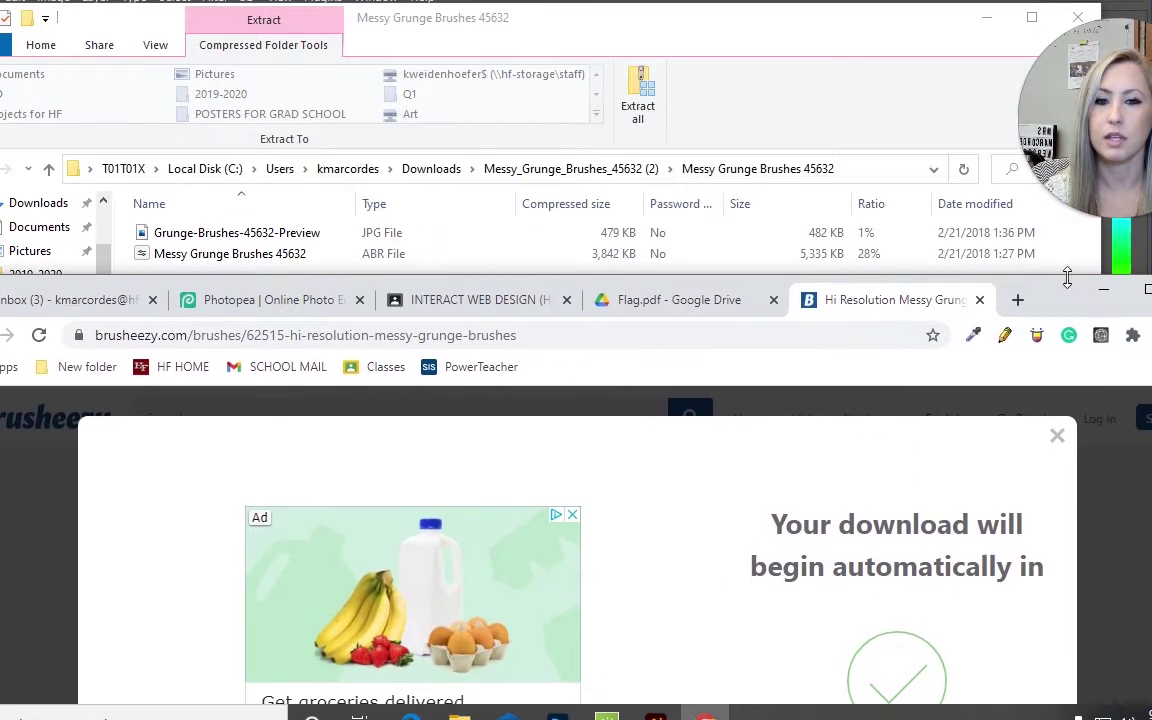
pyautogui.click(753, 26)
pyautogui.click(211, 255)
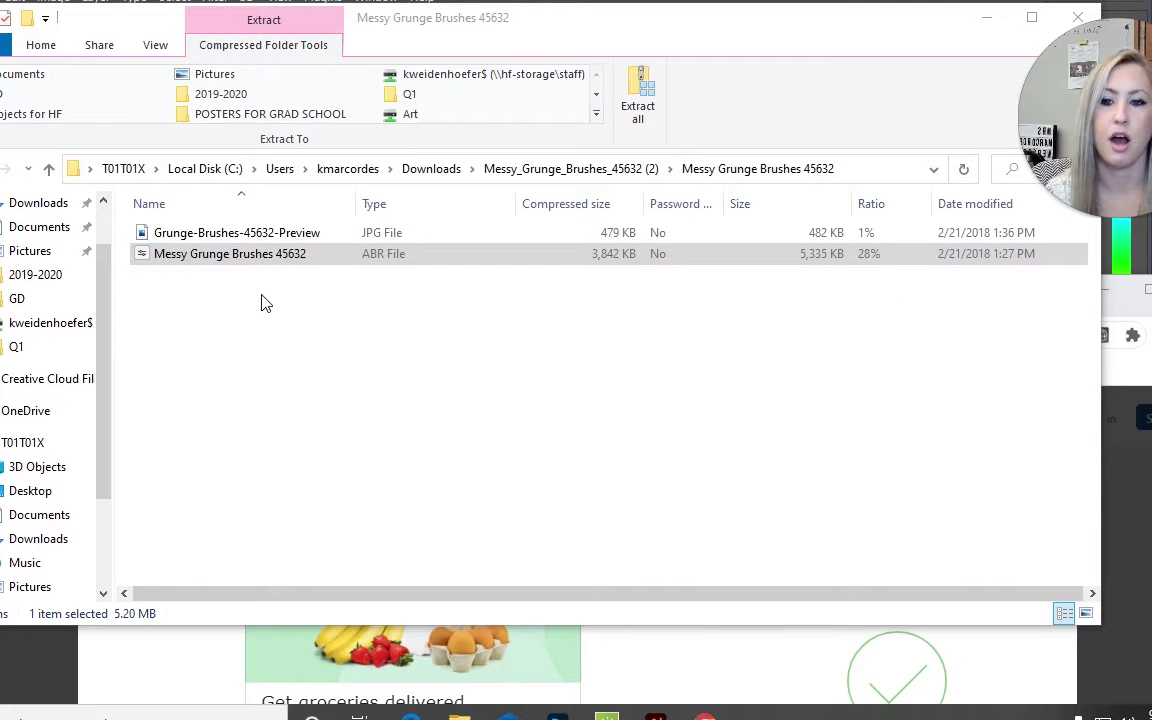
pyautogui.click(206, 256)
pyautogui.doubleClick(206, 256)
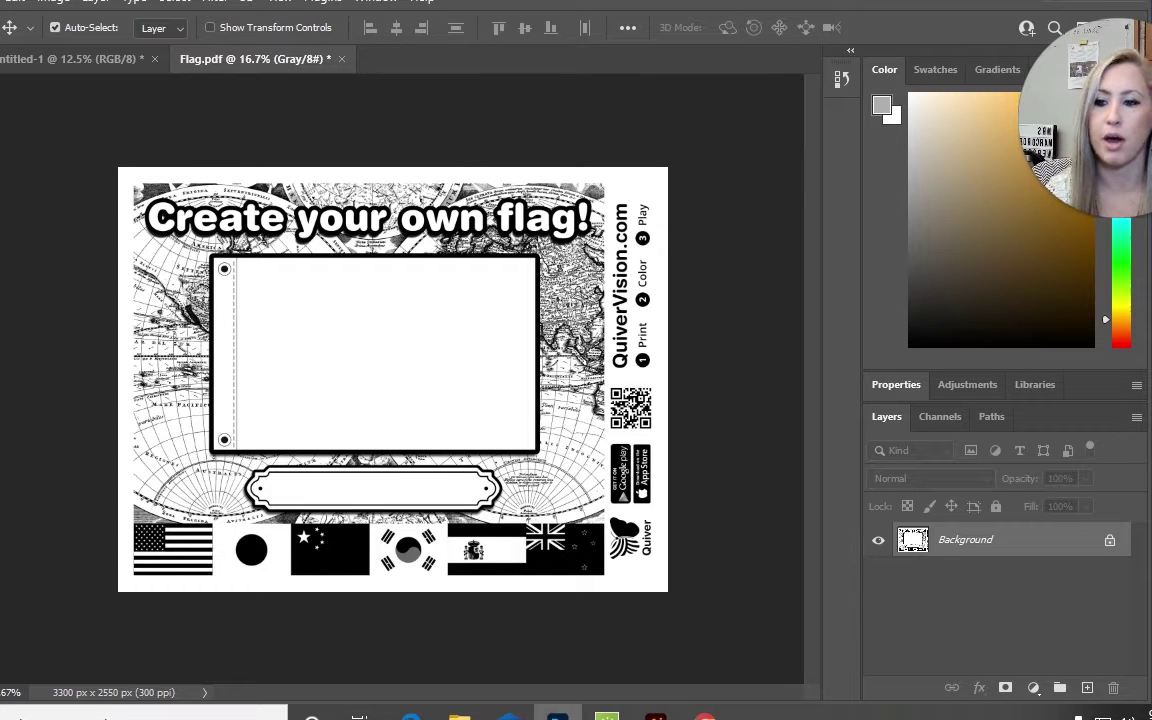
# Activate the Brush tool and look through the brush preset groups to the brushes in the VECTOR_LINEDOTS_by_IHEA set
pyautogui.press('b')
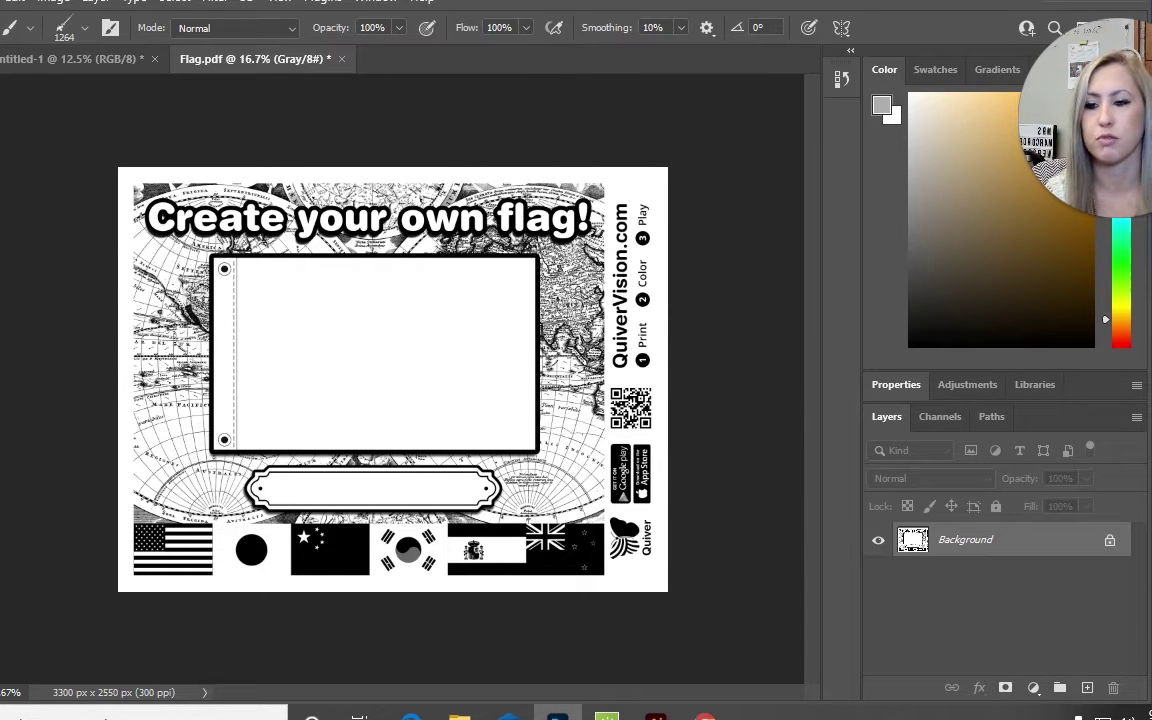
pyautogui.click(85, 28)
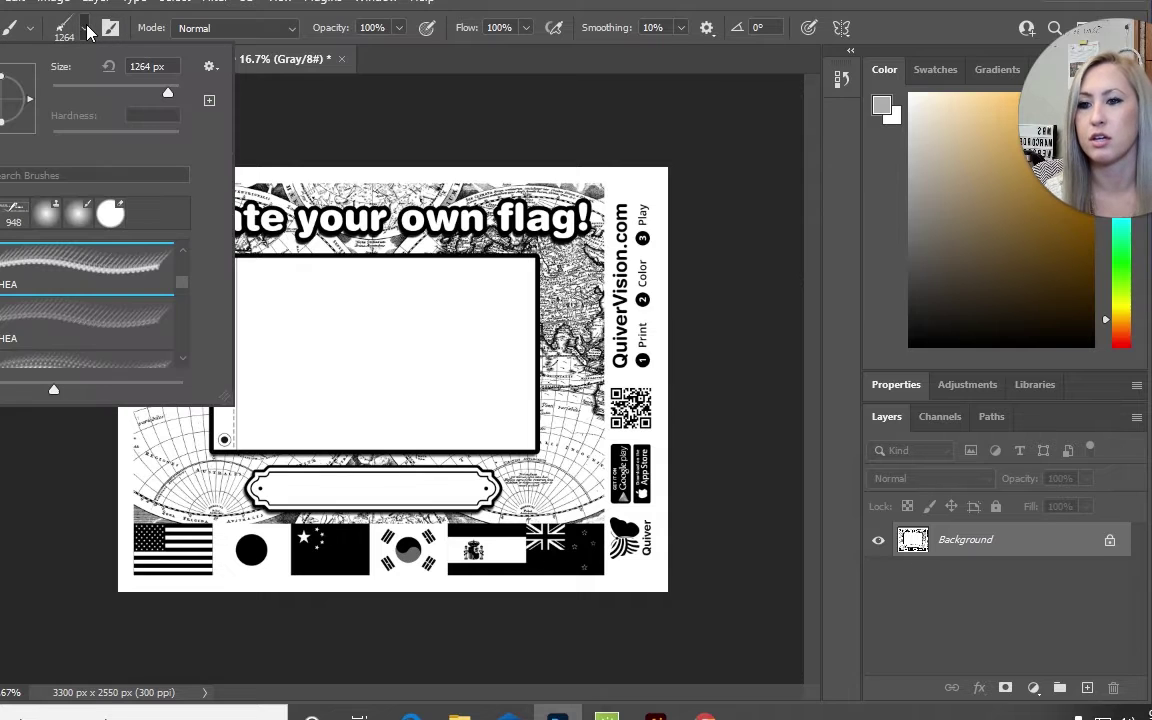
pyautogui.moveTo(180, 283); pyautogui.dragTo(178, 250)
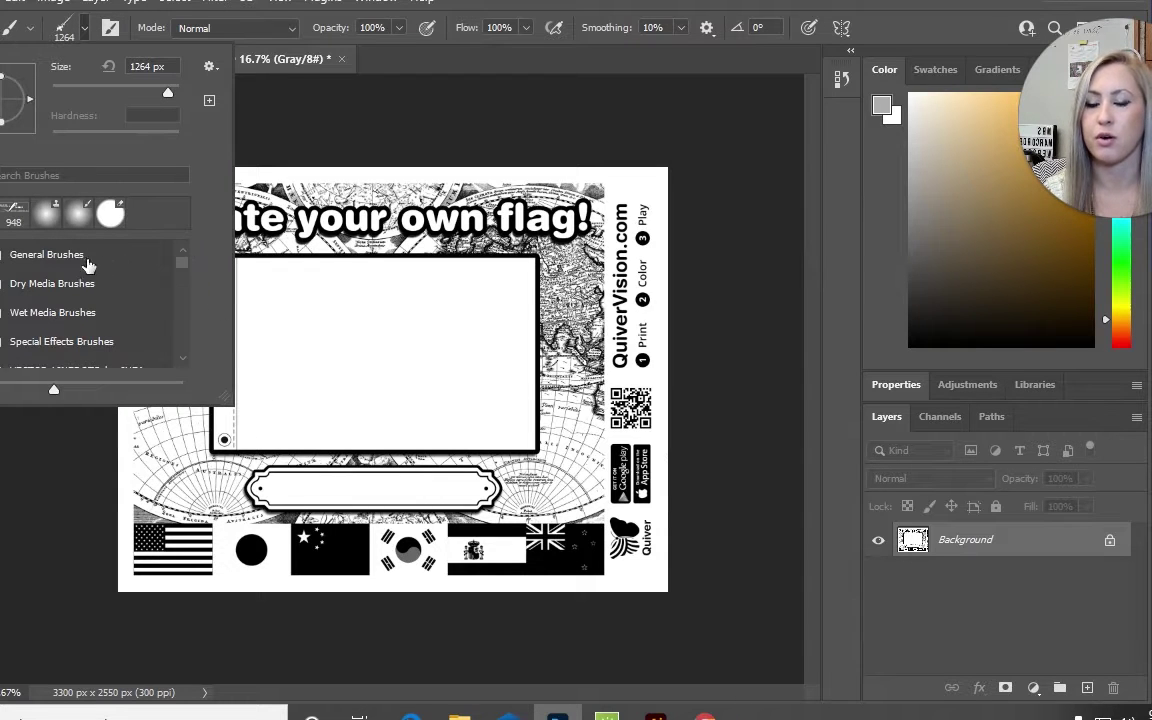
pyautogui.scroll(-1, 186, 268)
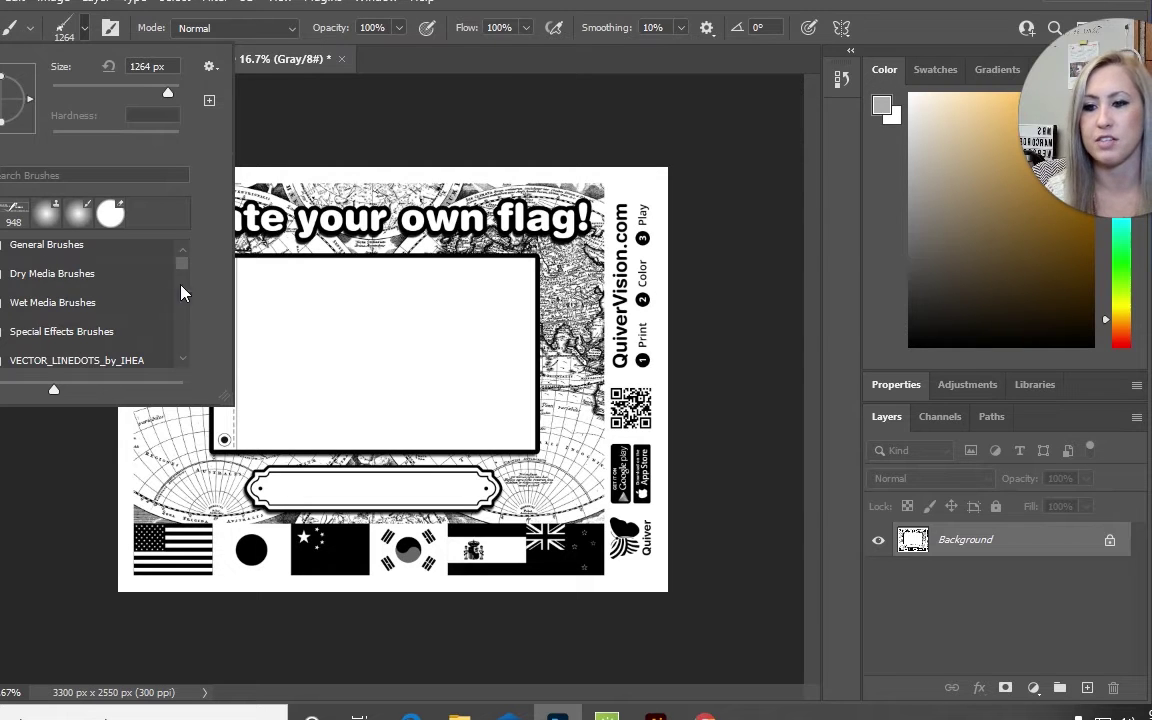
pyautogui.scroll(-5, 182, 270)
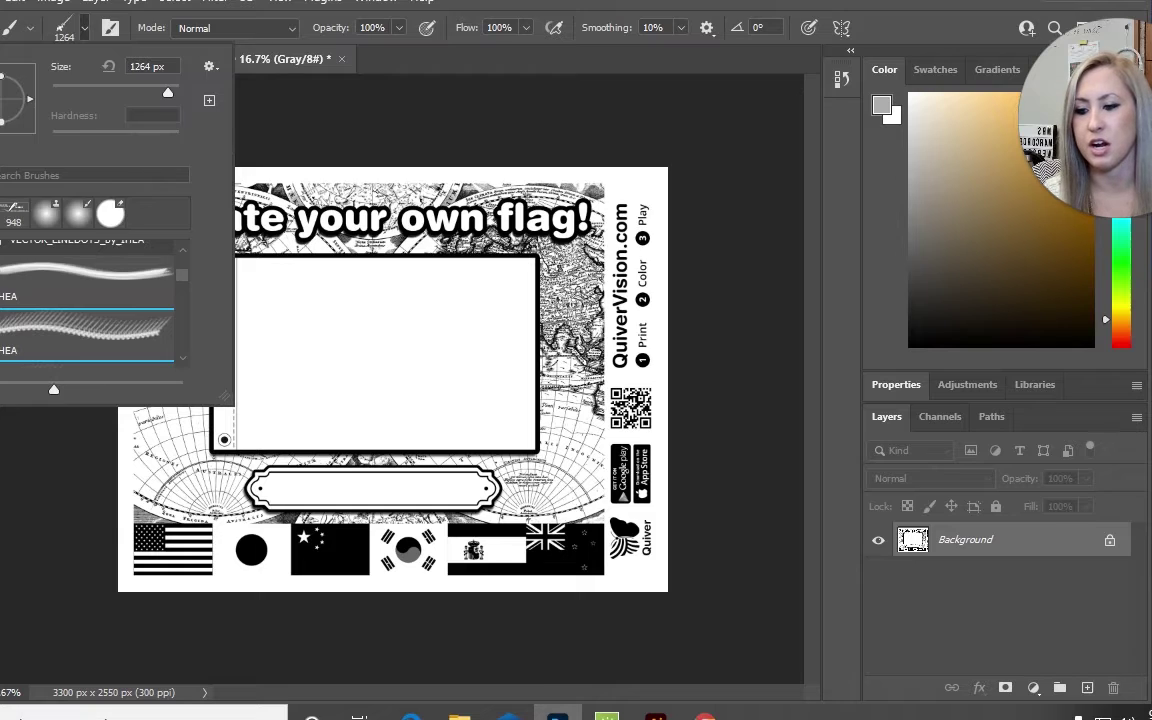
# Set the foreground colour to orange f9b127 and undo a test stamp of the line-and-dots brush on the Background layer
pyautogui.moveTo(476, 154); pyautogui.dragTo(548, 118)
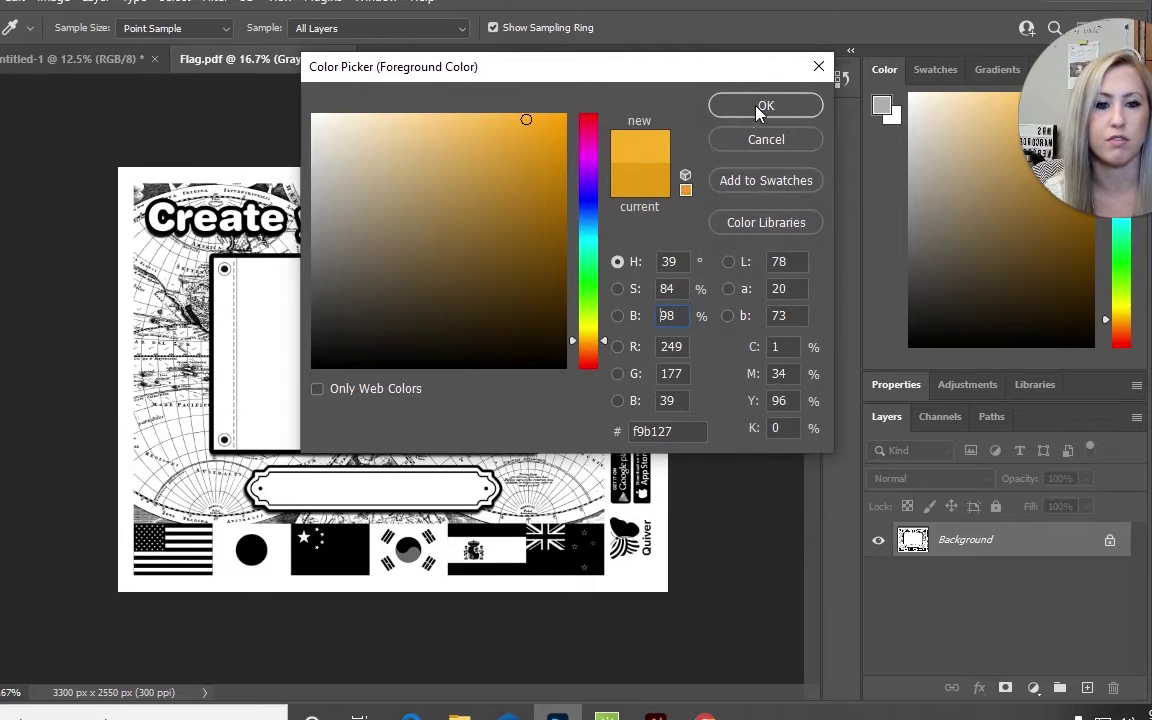
pyautogui.click(757, 106)
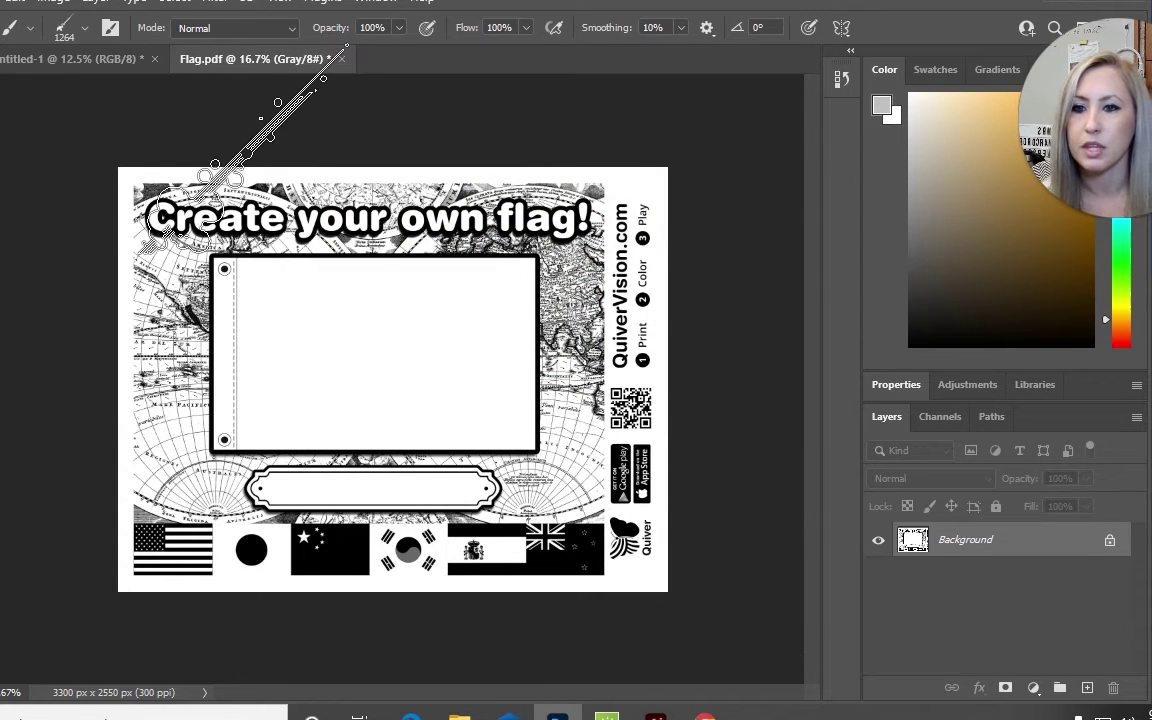
pyautogui.click(246, 146)
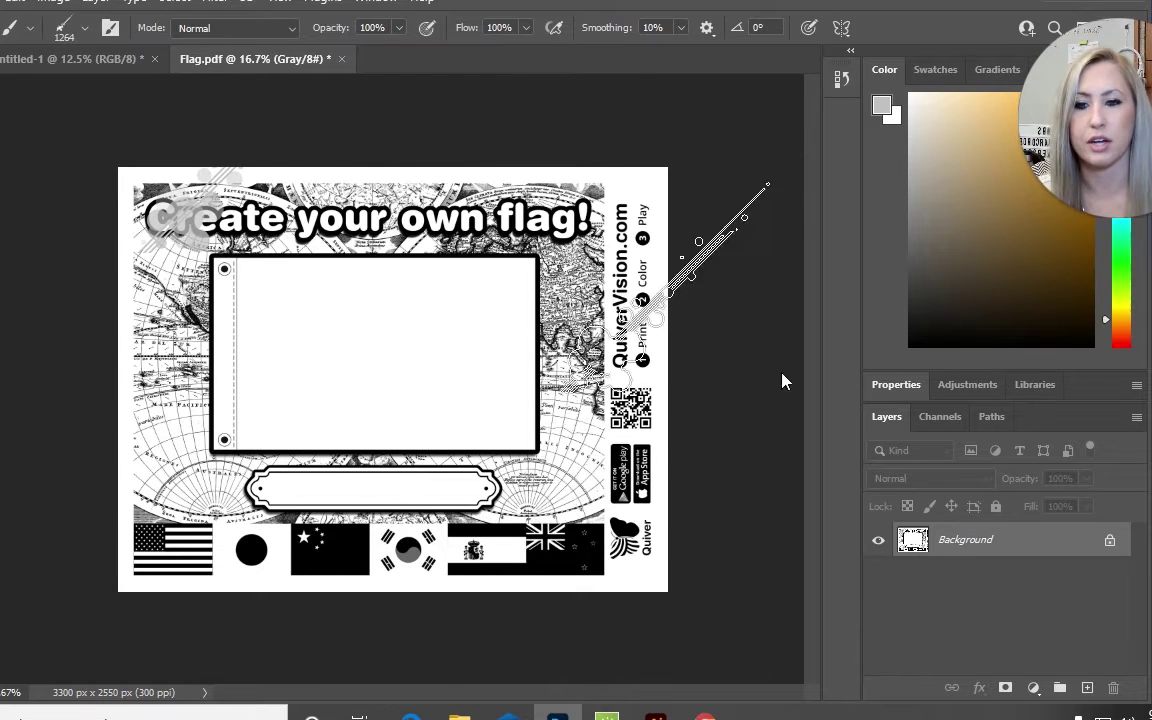
pyautogui.hotkey('ctrl', 'z')
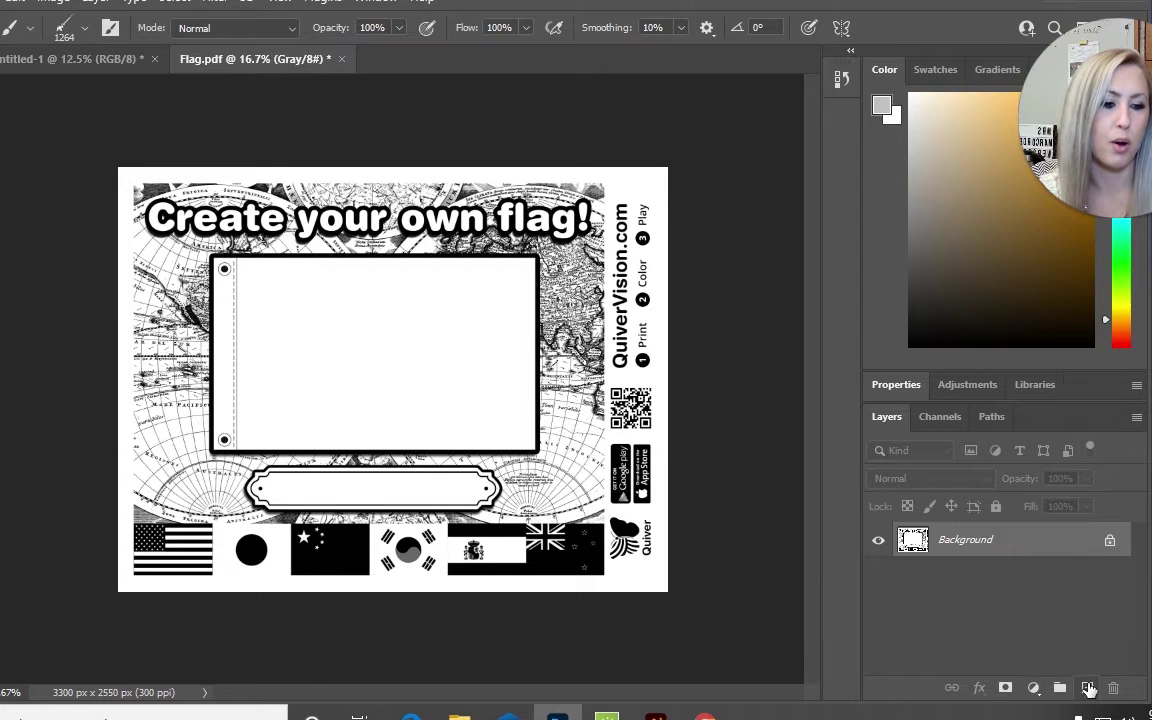
# Add a new layer above the Background and stamp the line-and-dots brush once across the blank flag
pyautogui.click(1087, 688)
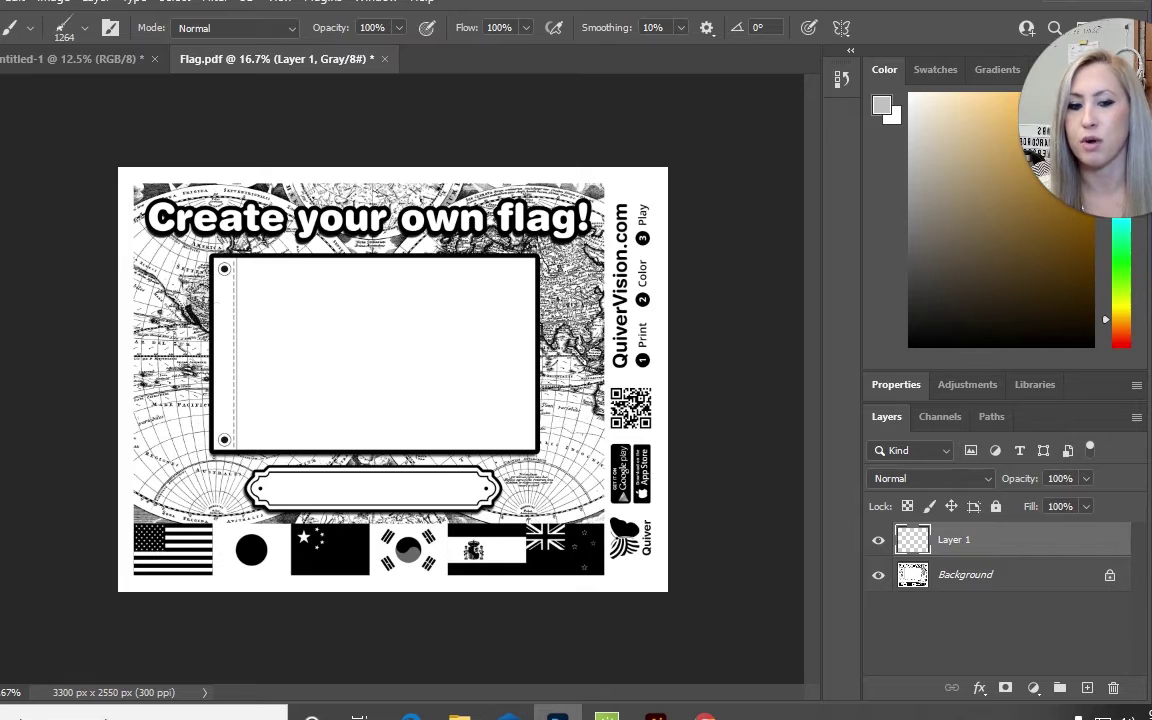
pyautogui.click(355, 333)
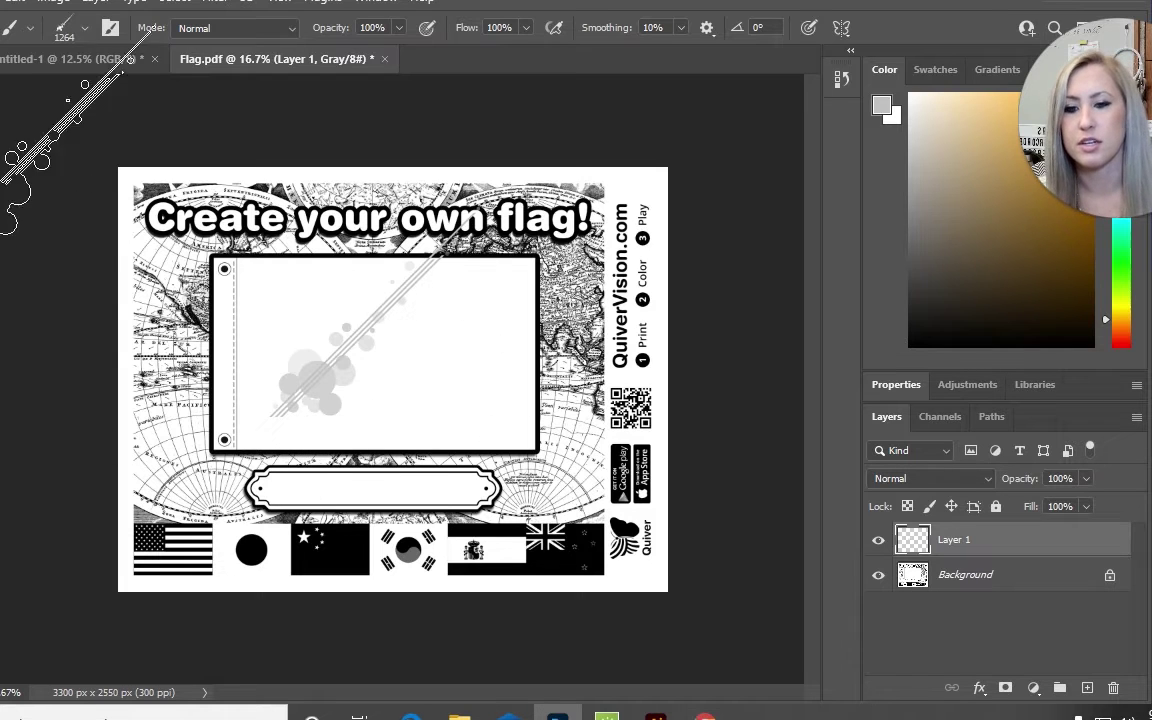
# Scale the line-and-dots stamp on Layer 1 slightly and move it lower inside the flag
pyautogui.press('v')
pyautogui.click(16, 3)
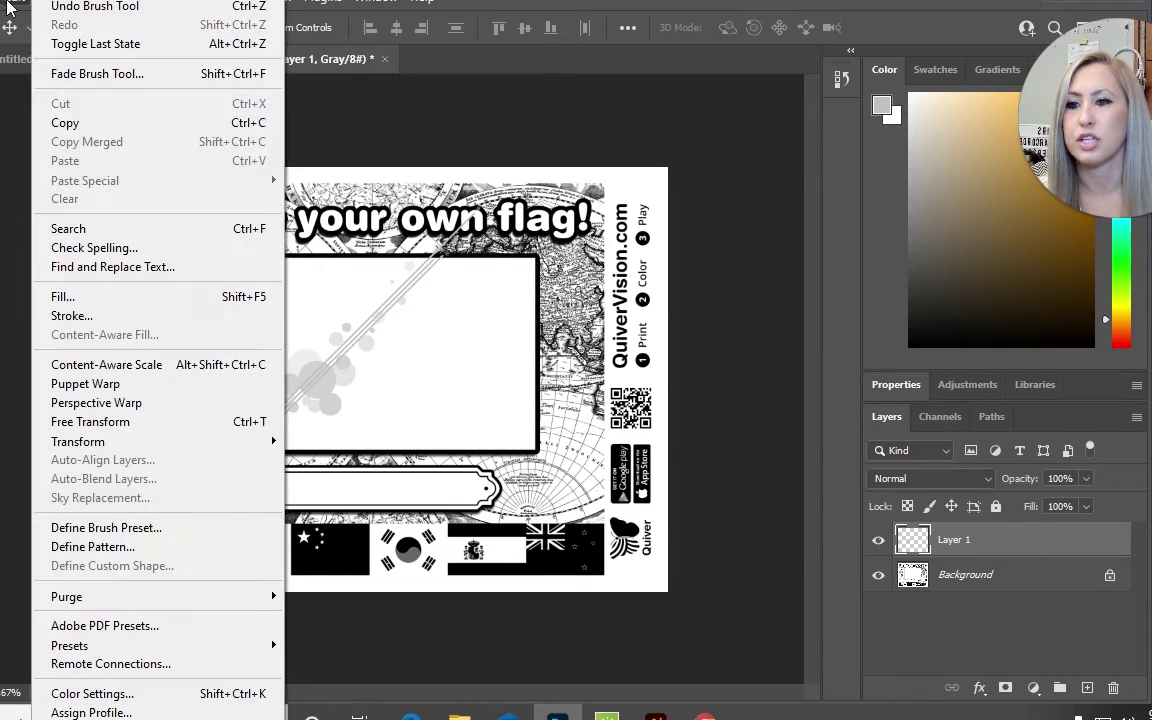
pyautogui.moveTo(244, 442)
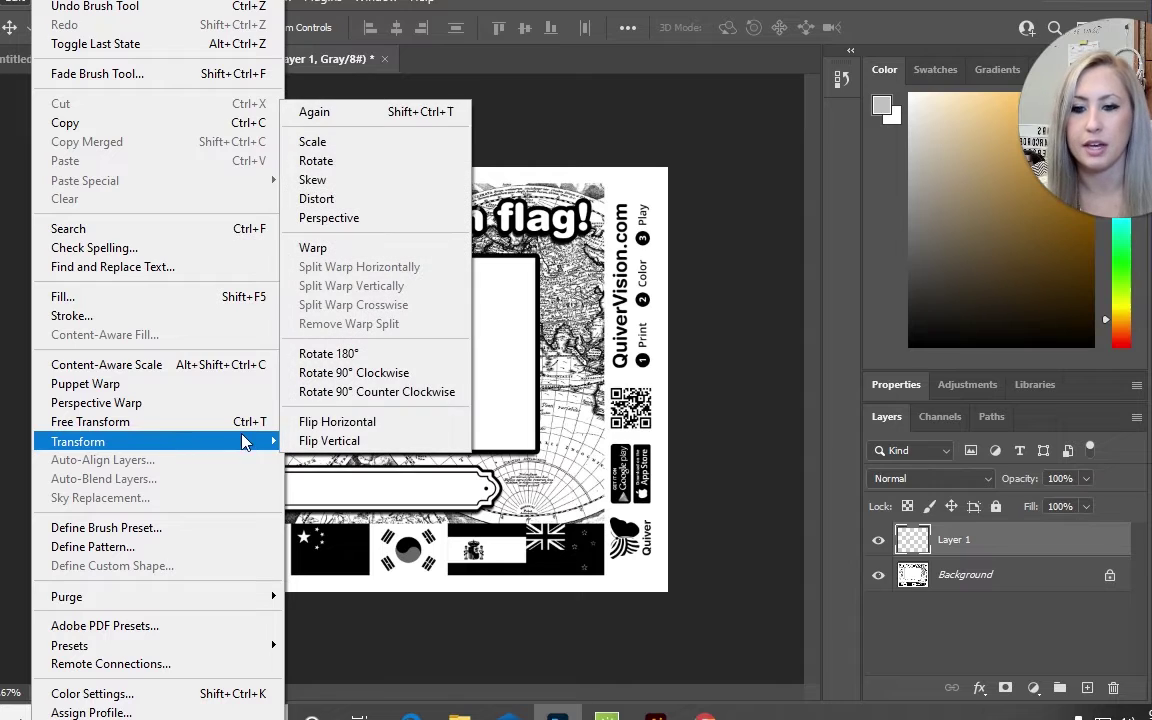
pyautogui.click(364, 145)
pyautogui.moveTo(477, 206)
pyautogui.mouseDown()
pyautogui.moveTo(388, 305)
pyautogui.moveTo(465, 236)
pyautogui.moveTo(476, 209)
pyautogui.mouseUp()
pyautogui.press('Return')
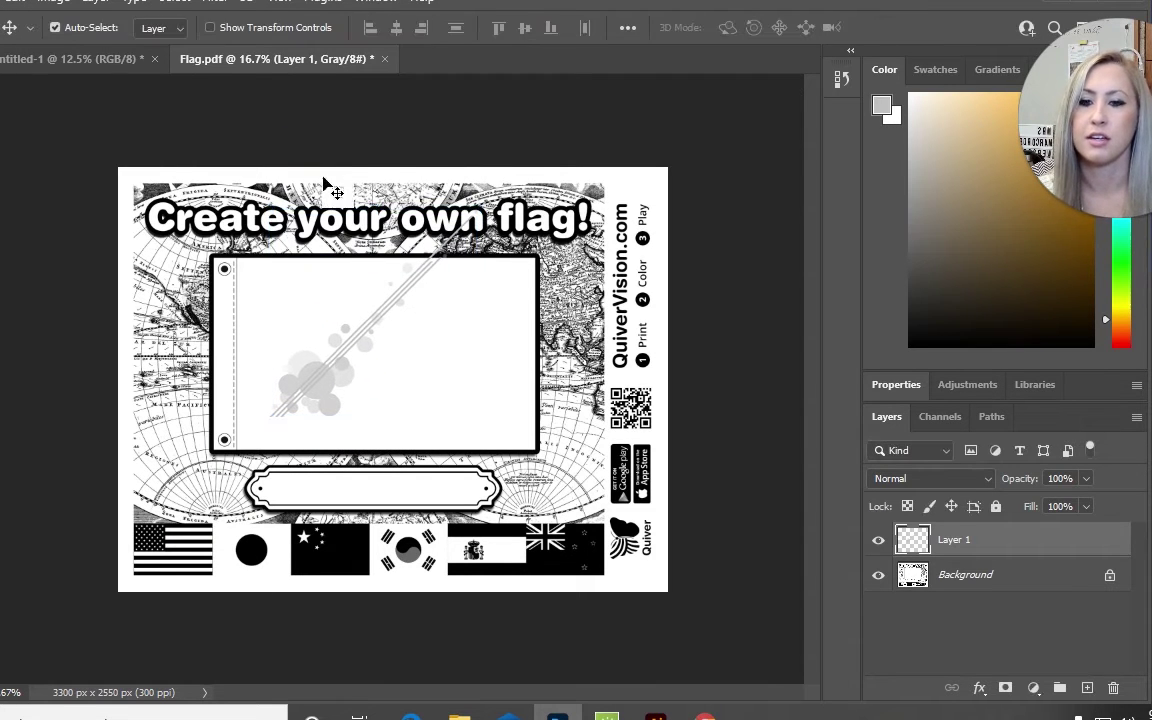
pyautogui.moveTo(323, 367)
pyautogui.mouseDown()
pyautogui.moveTo(440, 411)
pyautogui.moveTo(283, 290)
pyautogui.moveTo(291, 391)
pyautogui.moveTo(334, 411)
pyautogui.moveTo(322, 450)
pyautogui.mouseUp()
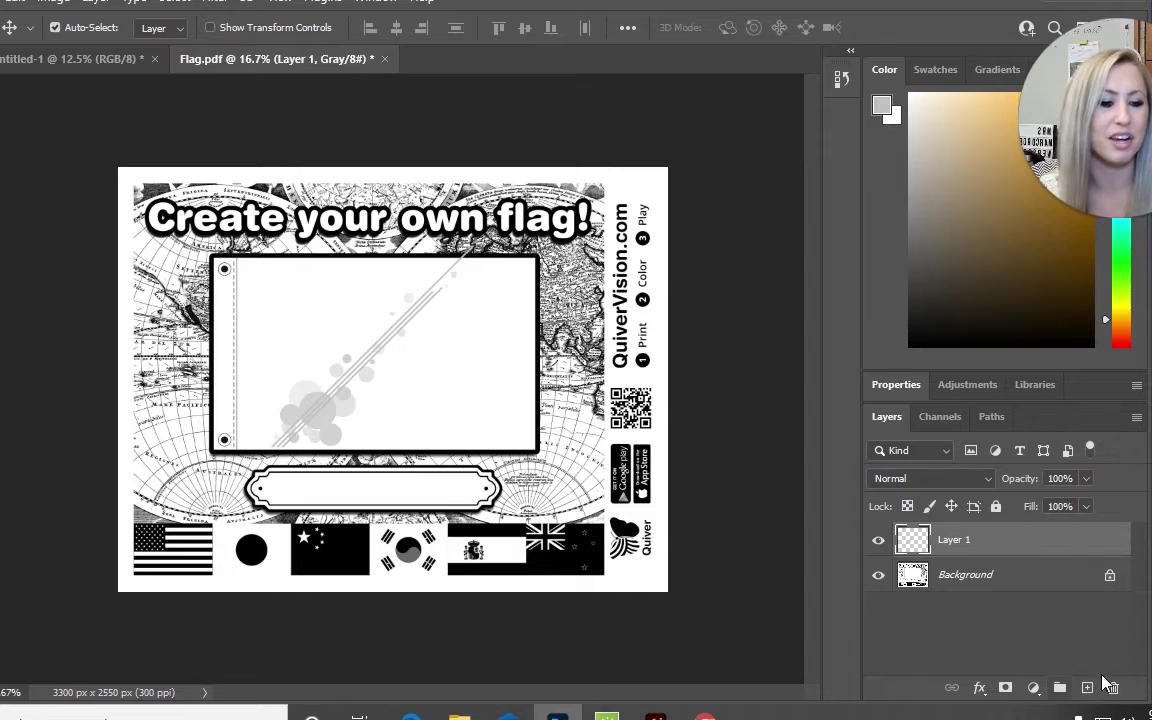
# Add an empty layer above Layer 1, and free-transform the Layer 1 stamp to 114.15% and 34.27°, repositioning it across the flag
pyautogui.click(1088, 689)
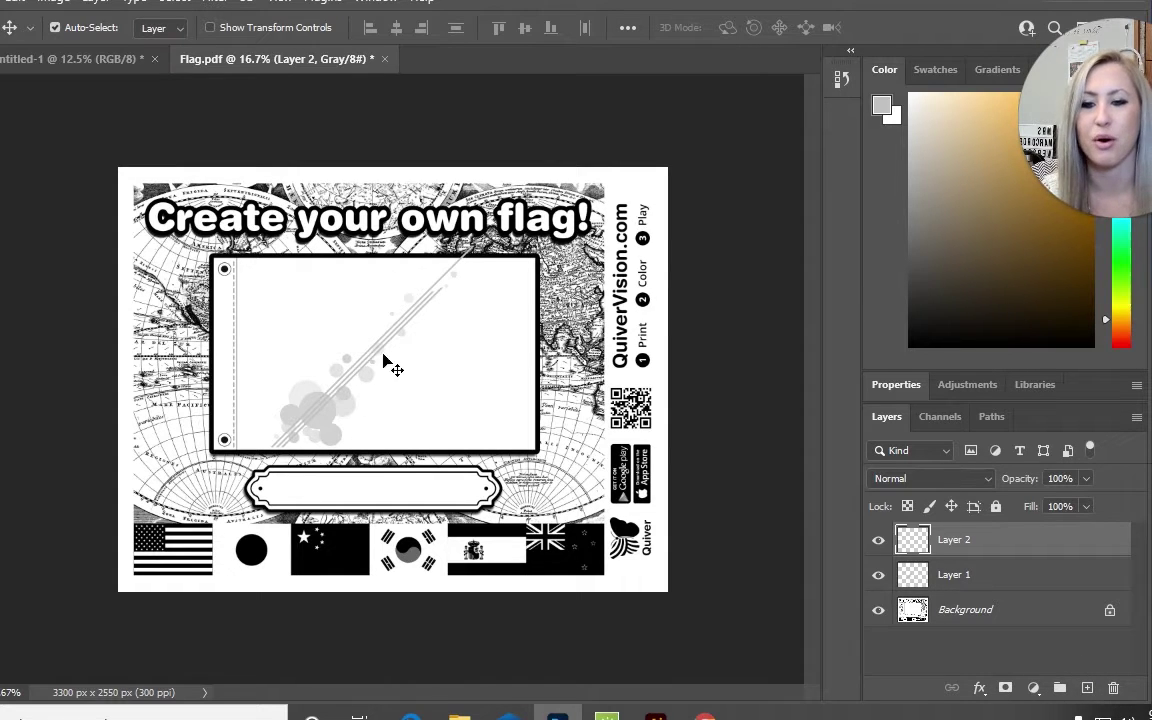
pyautogui.moveTo(978, 568); pyautogui.dragTo(797, 530)
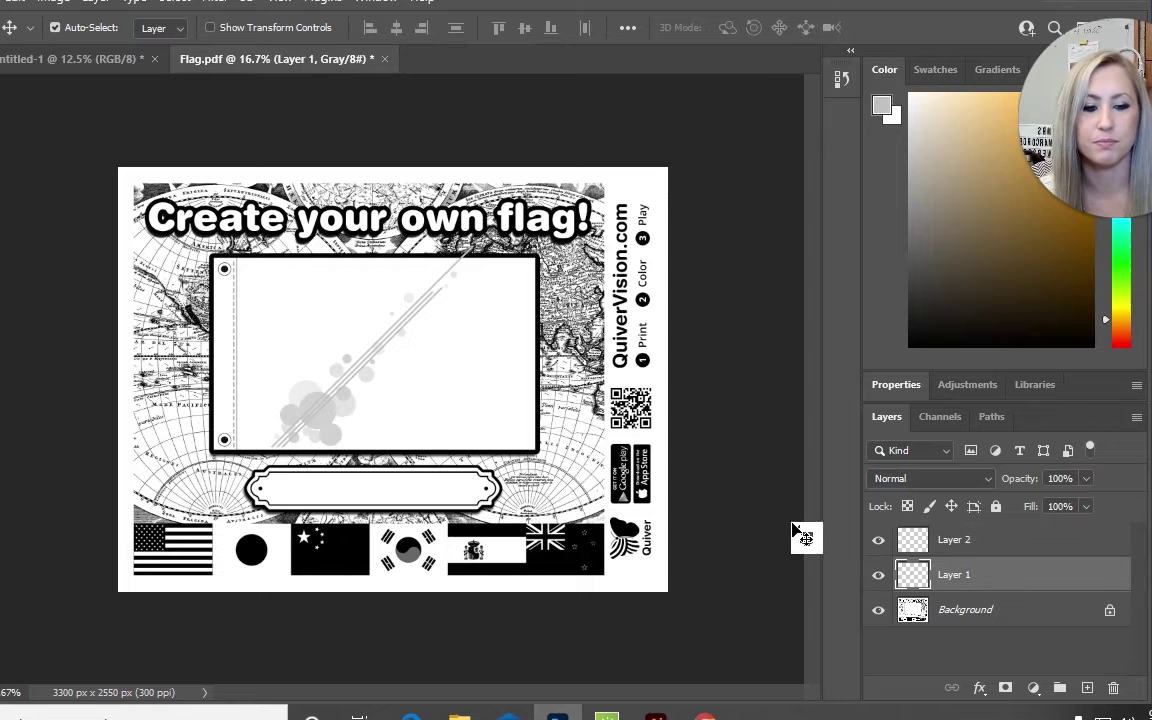
pyautogui.click(52, 4)
pyautogui.moveTo(27, 7)
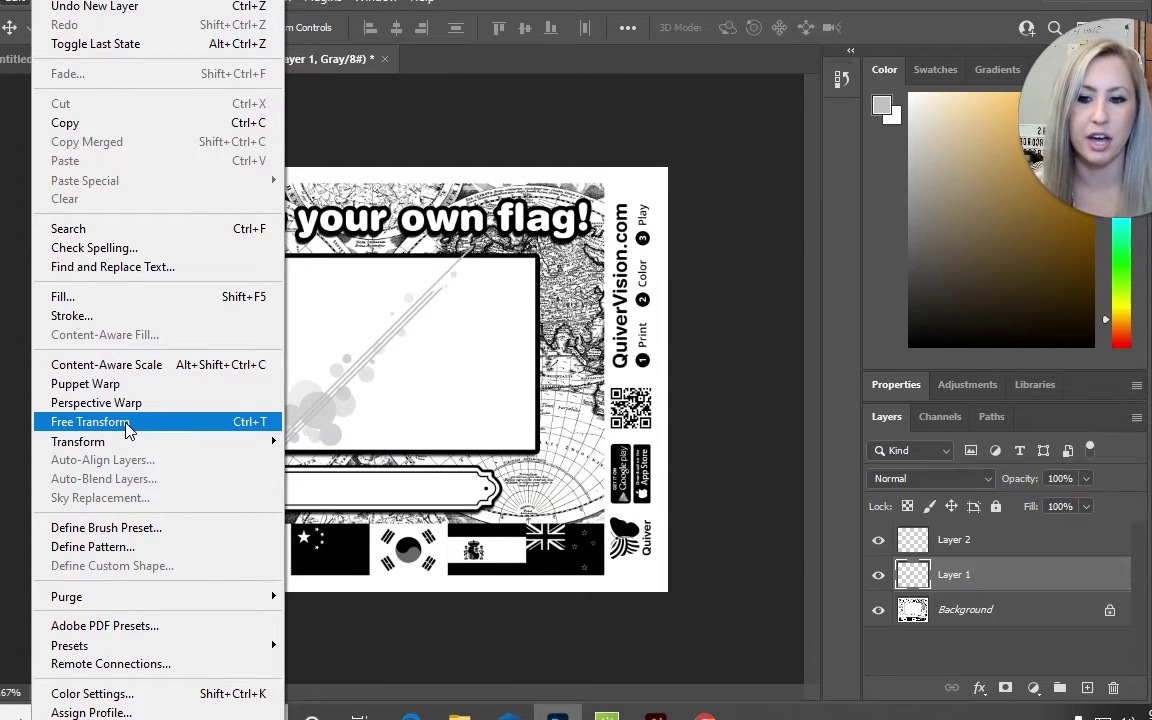
pyautogui.click(127, 432)
pyautogui.moveTo(485, 300); pyautogui.dragTo(103, 393)
pyautogui.moveTo(224, 376); pyautogui.dragTo(185, 394)
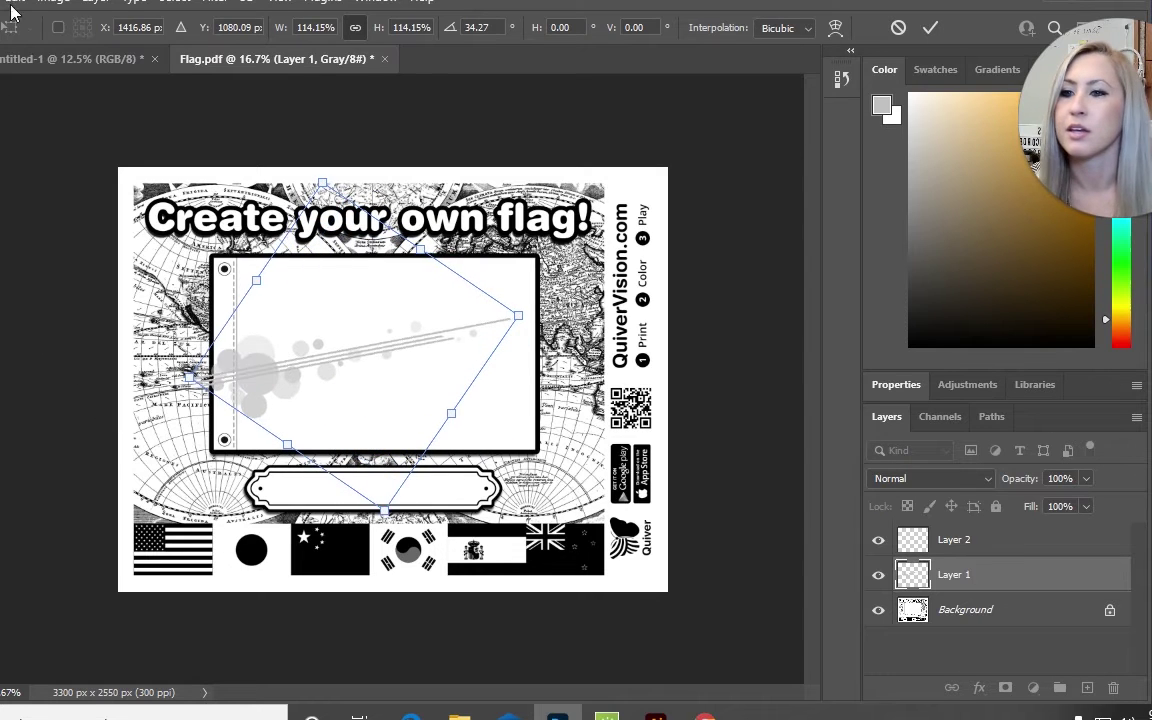
pyautogui.press('Return')
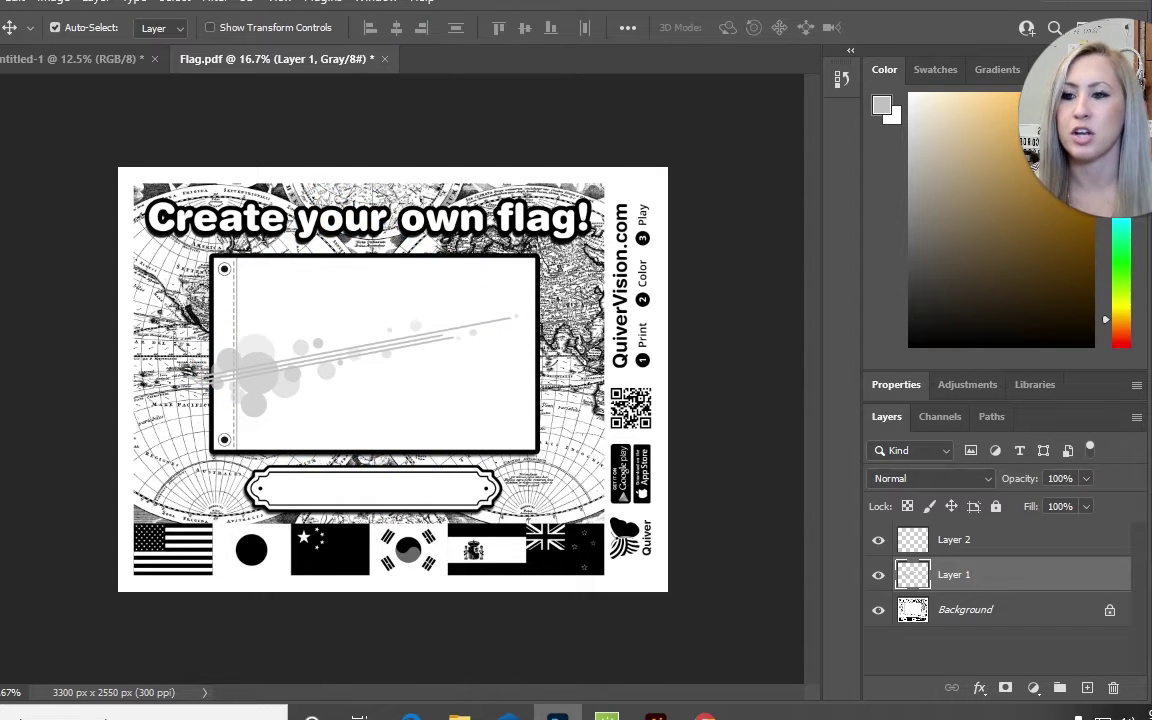
pyautogui.moveTo(329, 362)
pyautogui.mouseDown()
pyautogui.moveTo(314, 324)
pyautogui.moveTo(308, 415)
pyautogui.moveTo(311, 372)
pyautogui.mouseUp()
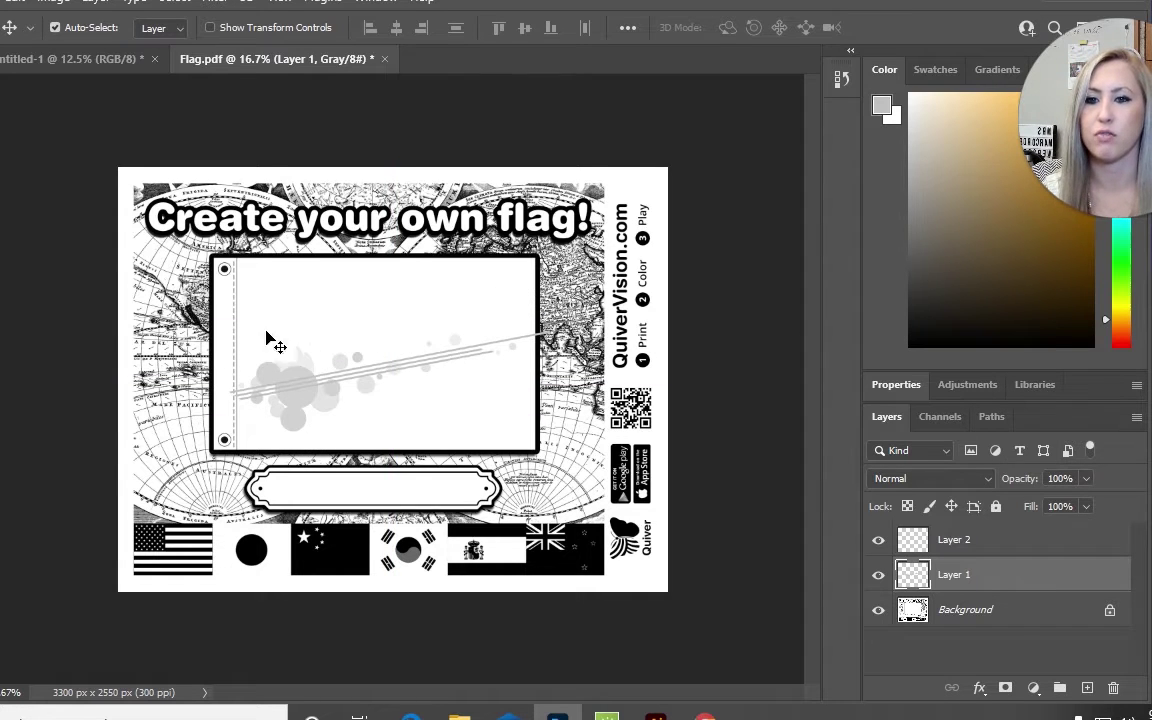
# Switch to the flag document in Photopea in the browser and add a new layer above the Bitmap layer
pyautogui.hotkey('alt', 'Tab')
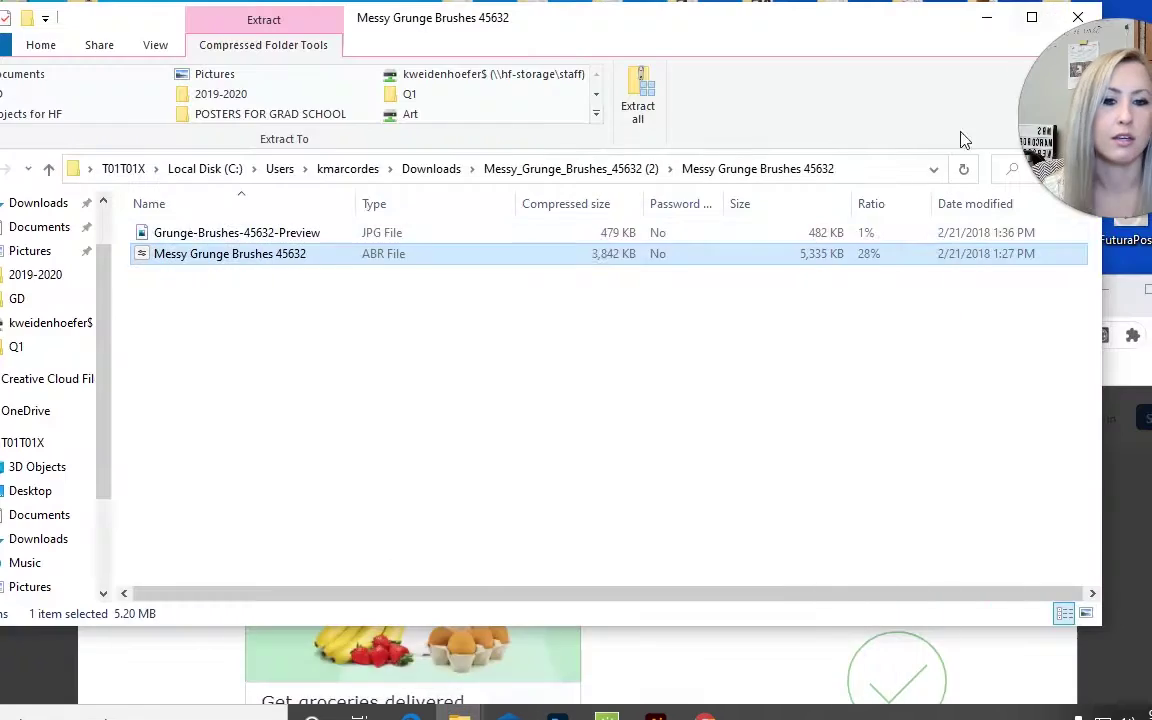
pyautogui.hotkey('alt', 'Tab')
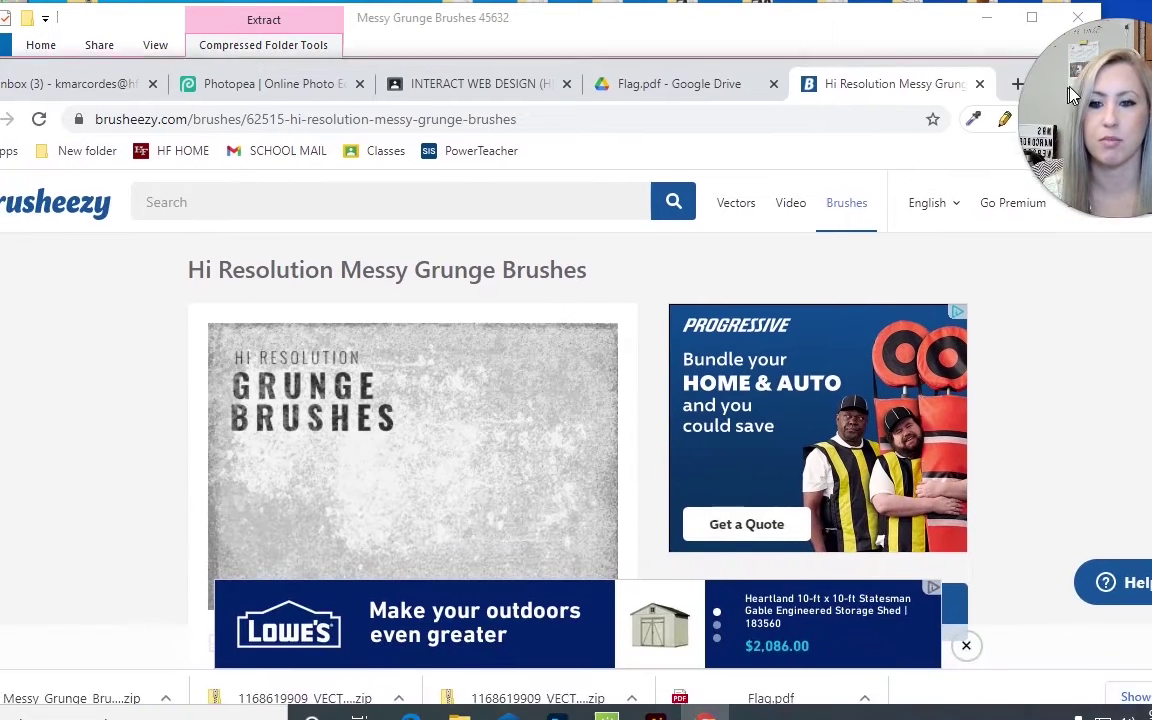
pyautogui.moveTo(1068, 95); pyautogui.dragTo(1050, 66)
pyautogui.click(188, 44)
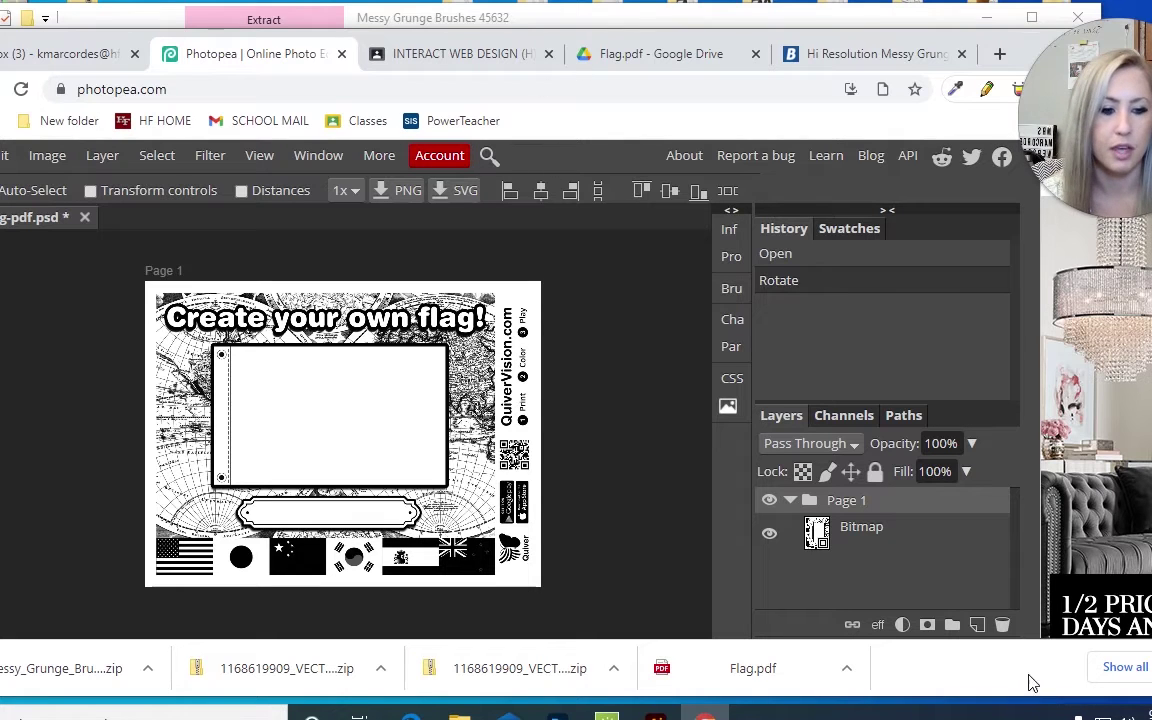
pyautogui.click(976, 625)
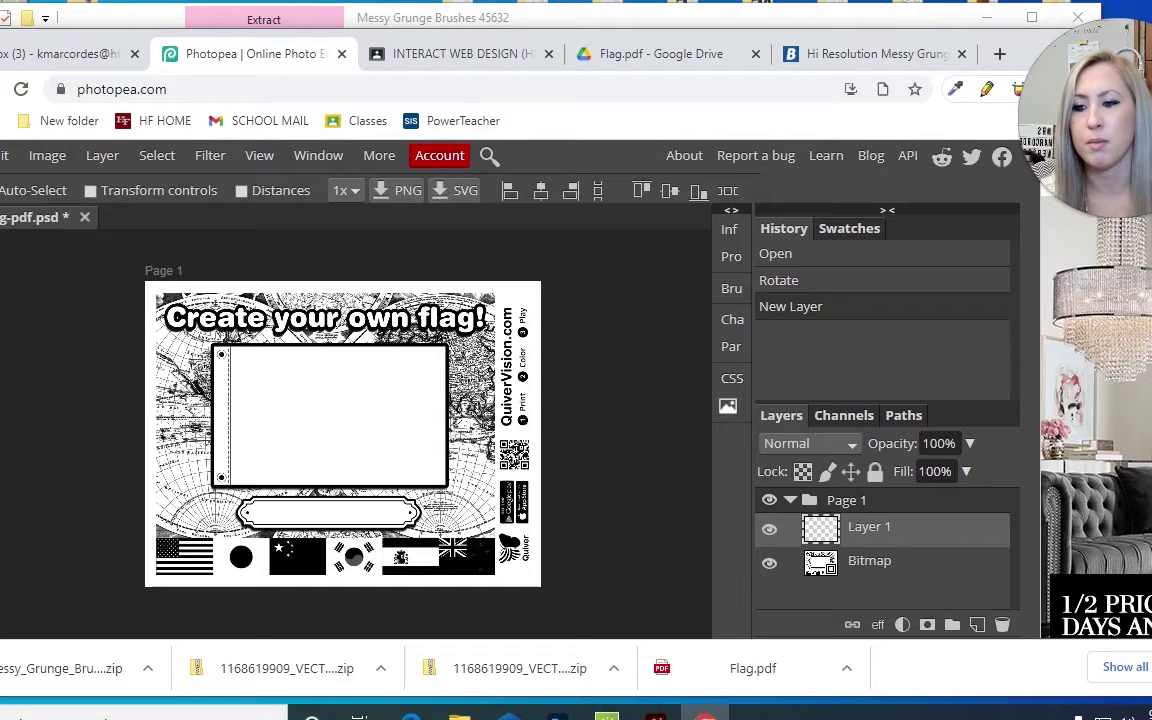
# Activate the Brush tool and load the Messy Grunge Brushes 45632 file from the Desktop into Photopea
pyautogui.press('b')
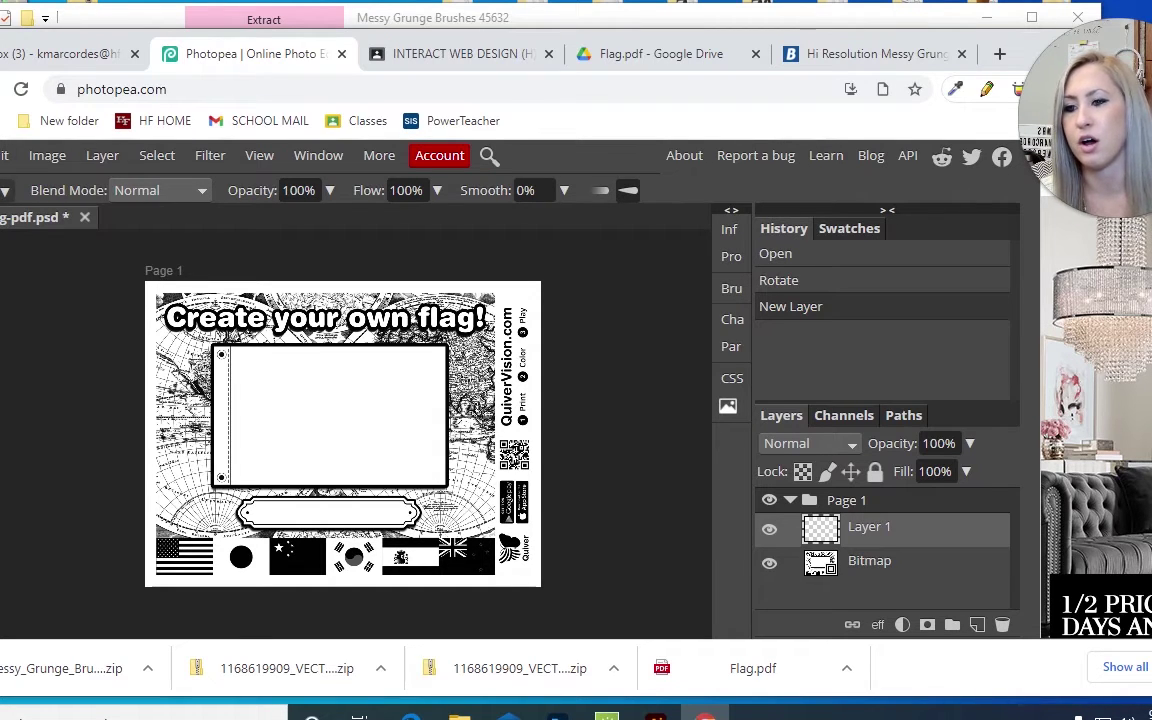
pyautogui.click(155, 89)
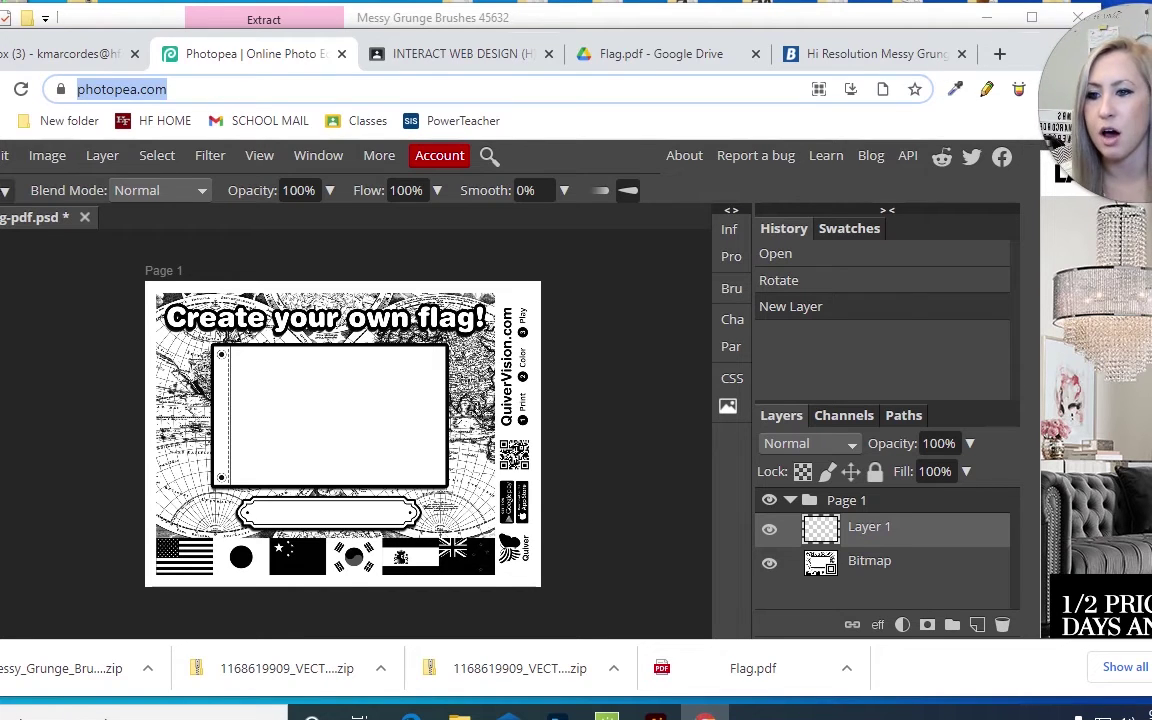
pyautogui.click(7, 192)
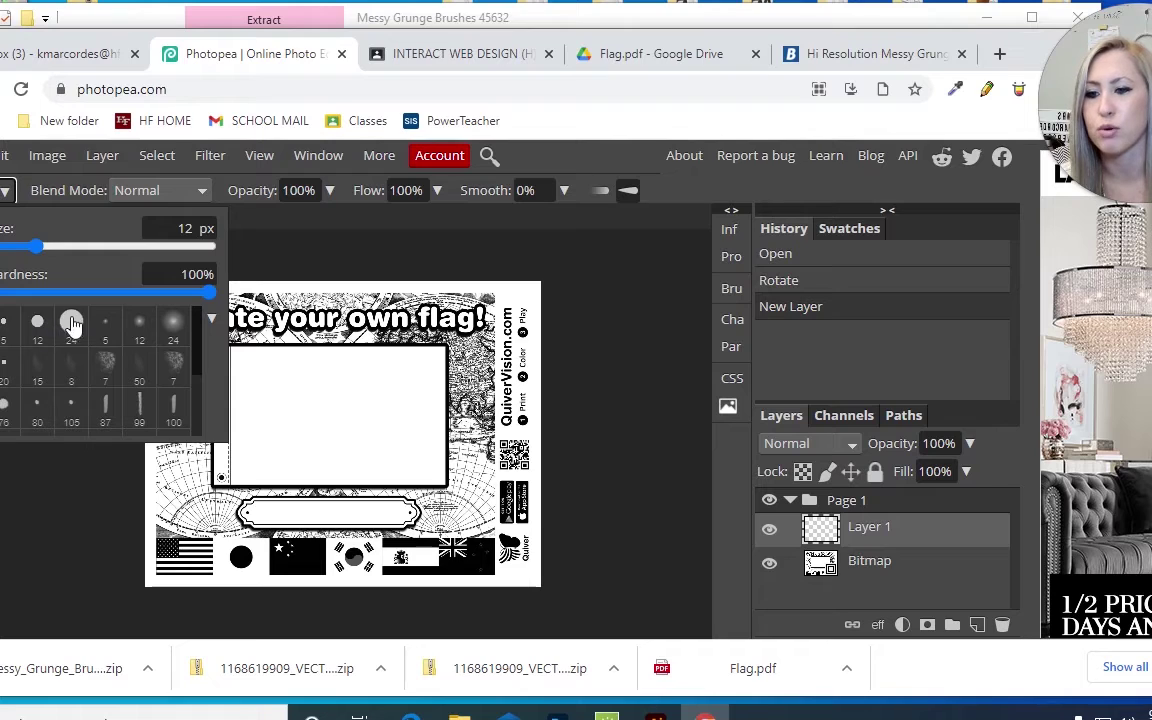
pyautogui.click(2, 190)
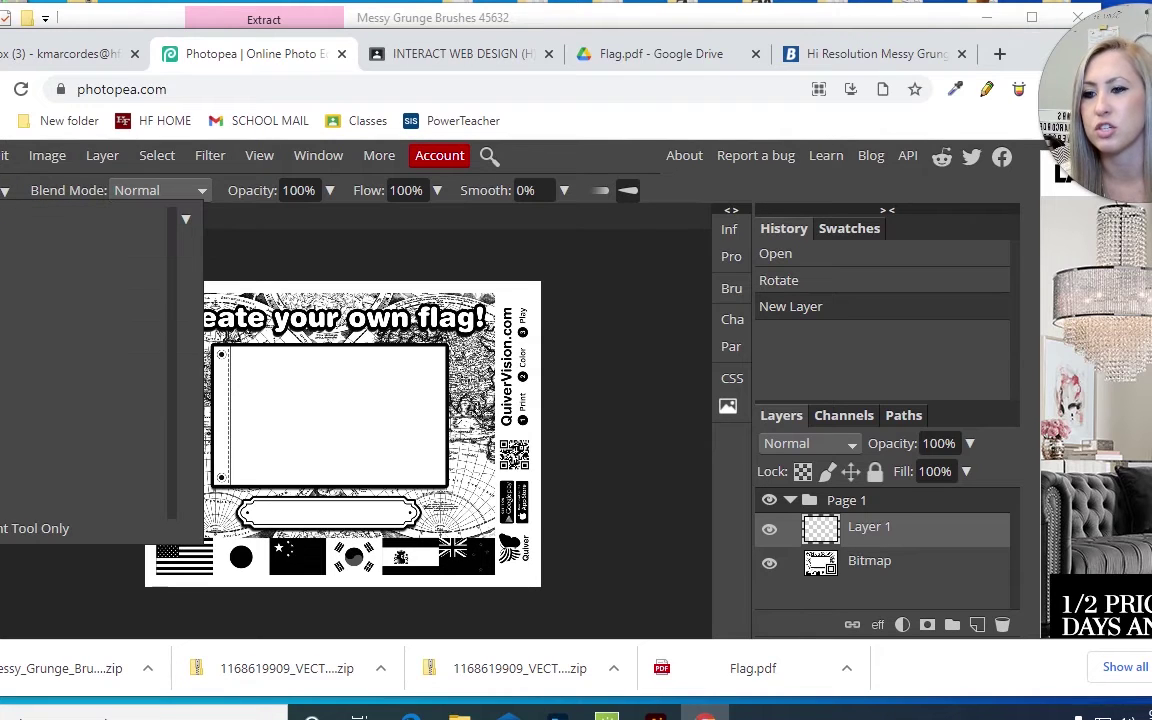
pyautogui.click(185, 219)
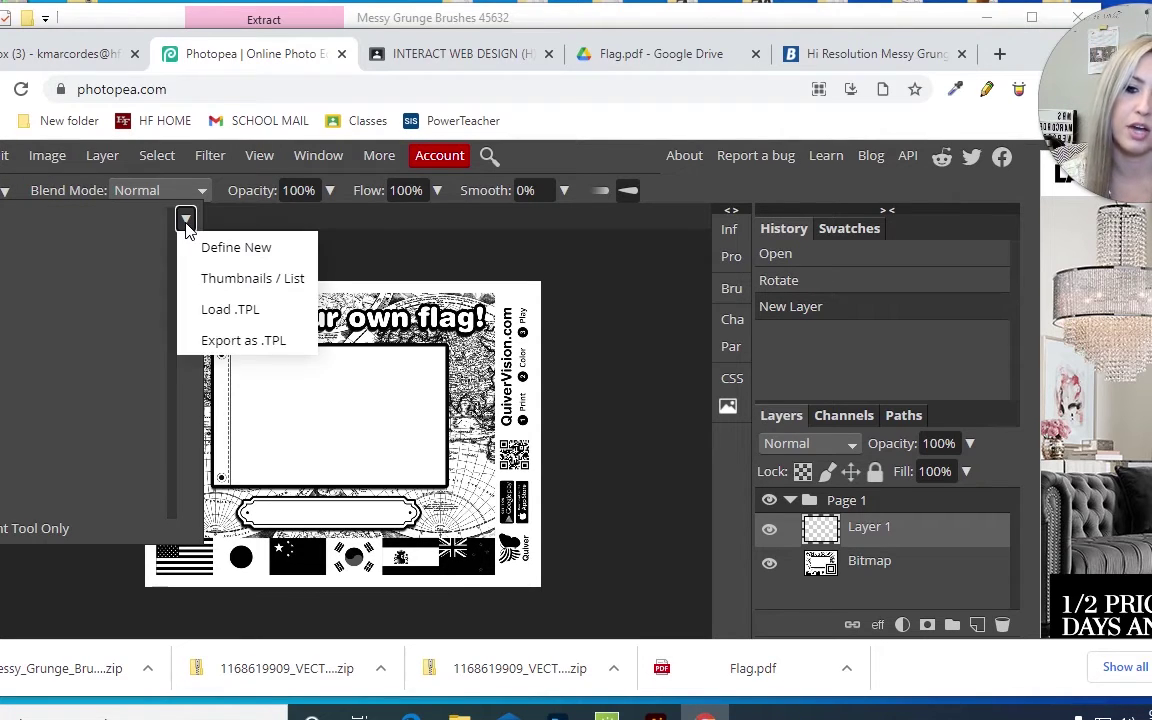
pyautogui.click(280, 316)
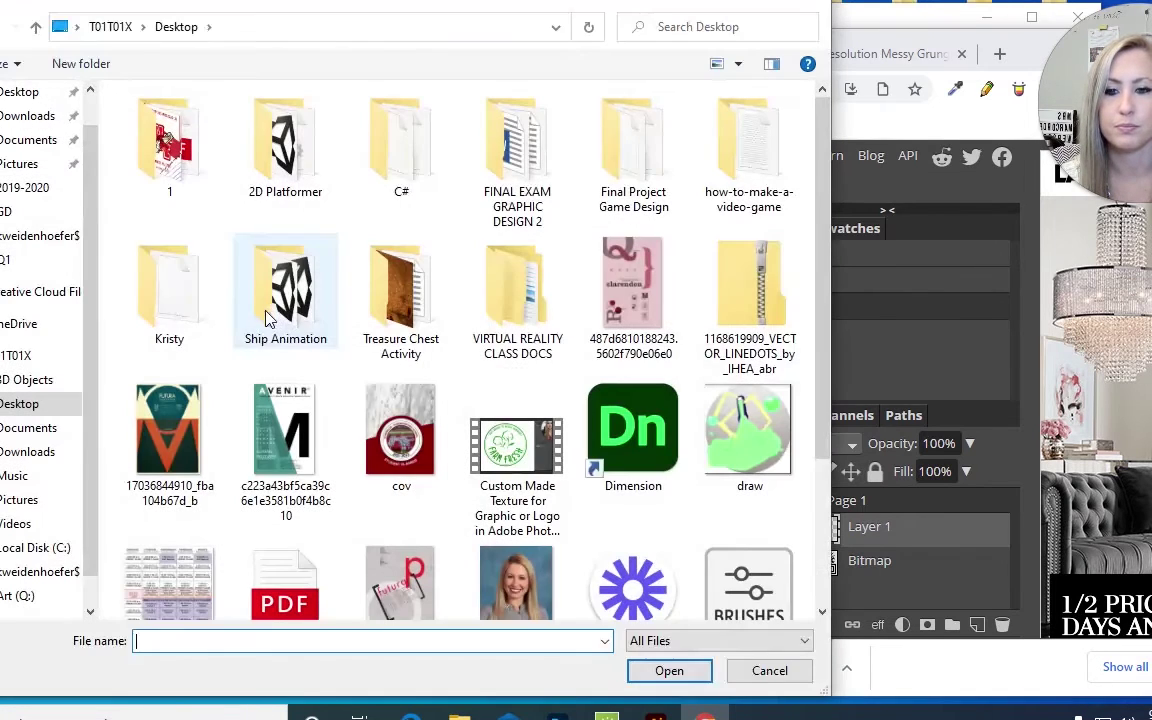
pyautogui.scroll(-2, 765, 572)
pyautogui.click(745, 420)
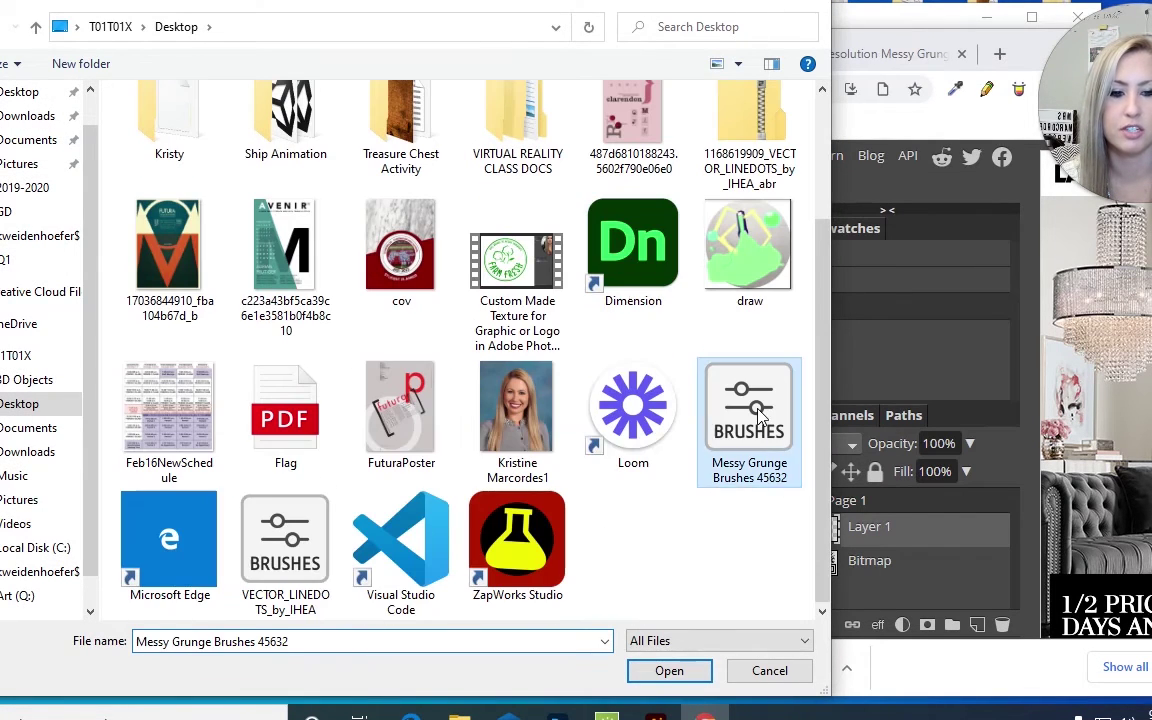
pyautogui.click(669, 670)
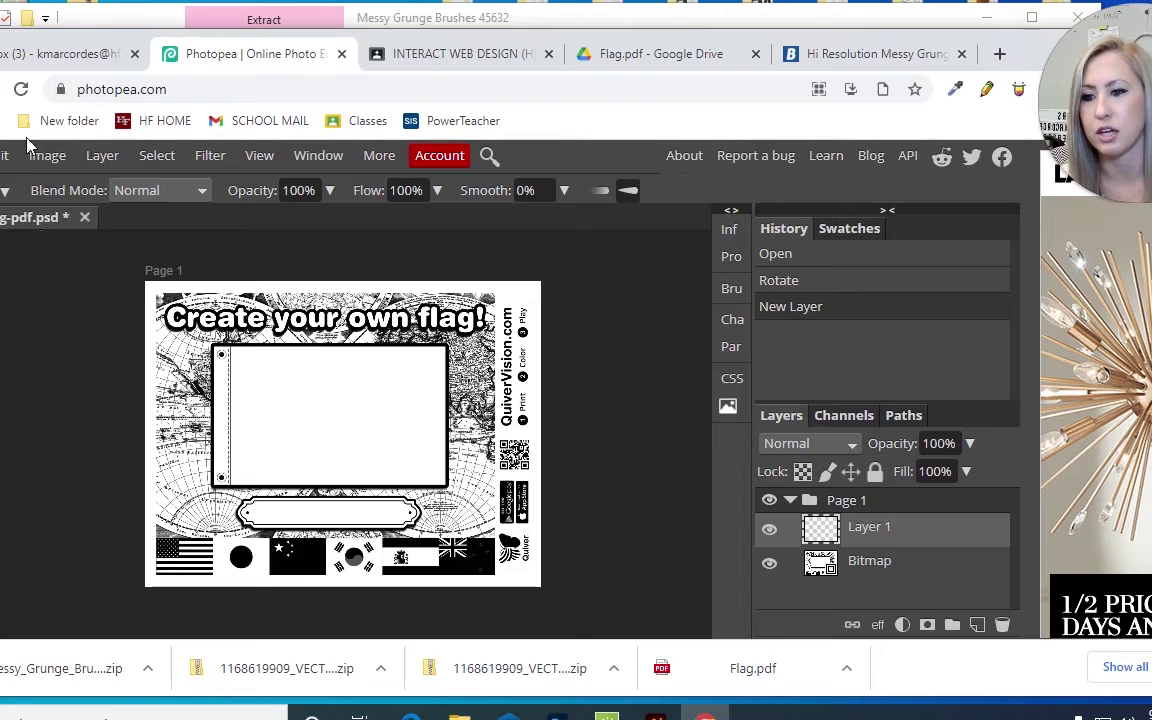
# Choose the 2840 px grunge brush from the end of the brush presets and reduce its size to 87 px
pyautogui.click(5, 190)
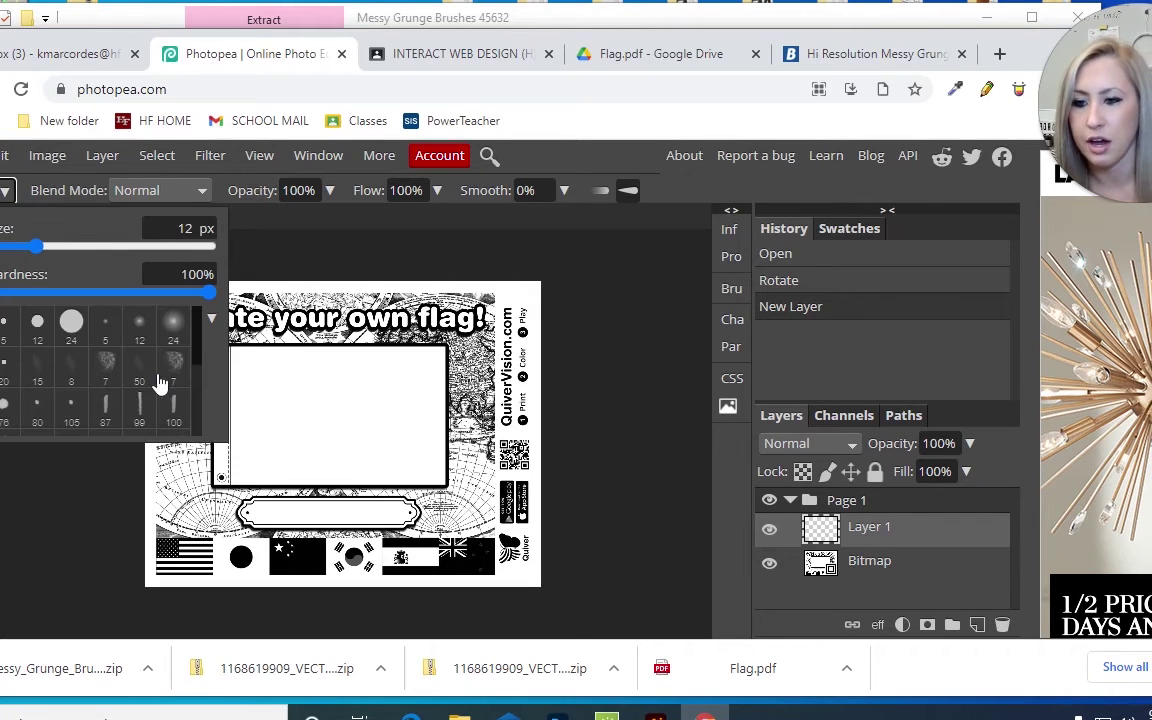
pyautogui.moveTo(195, 337); pyautogui.dragTo(196, 437)
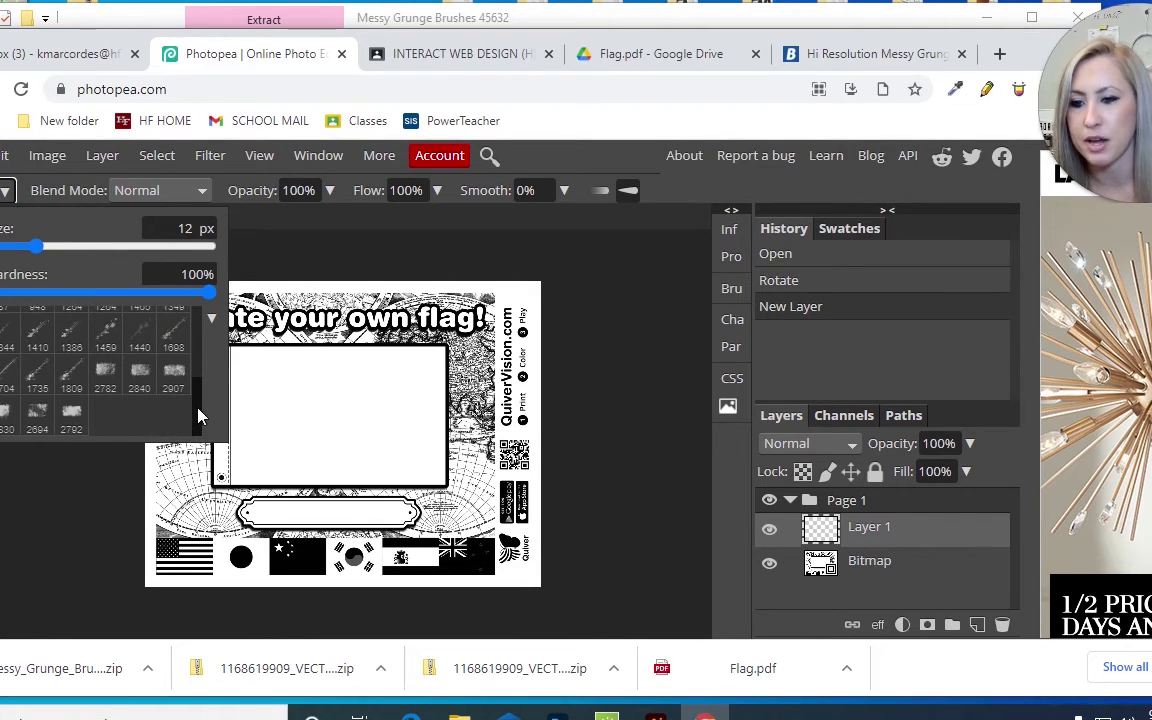
pyautogui.click(140, 378)
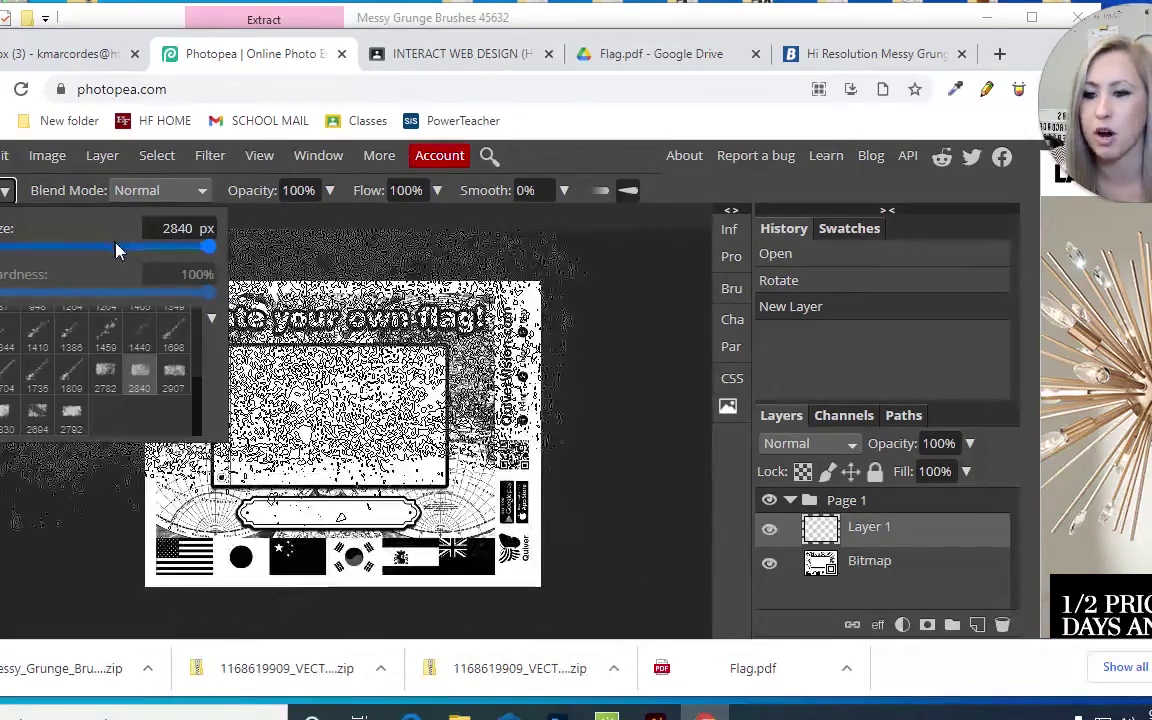
pyautogui.moveTo(95, 250); pyautogui.dragTo(82, 246)
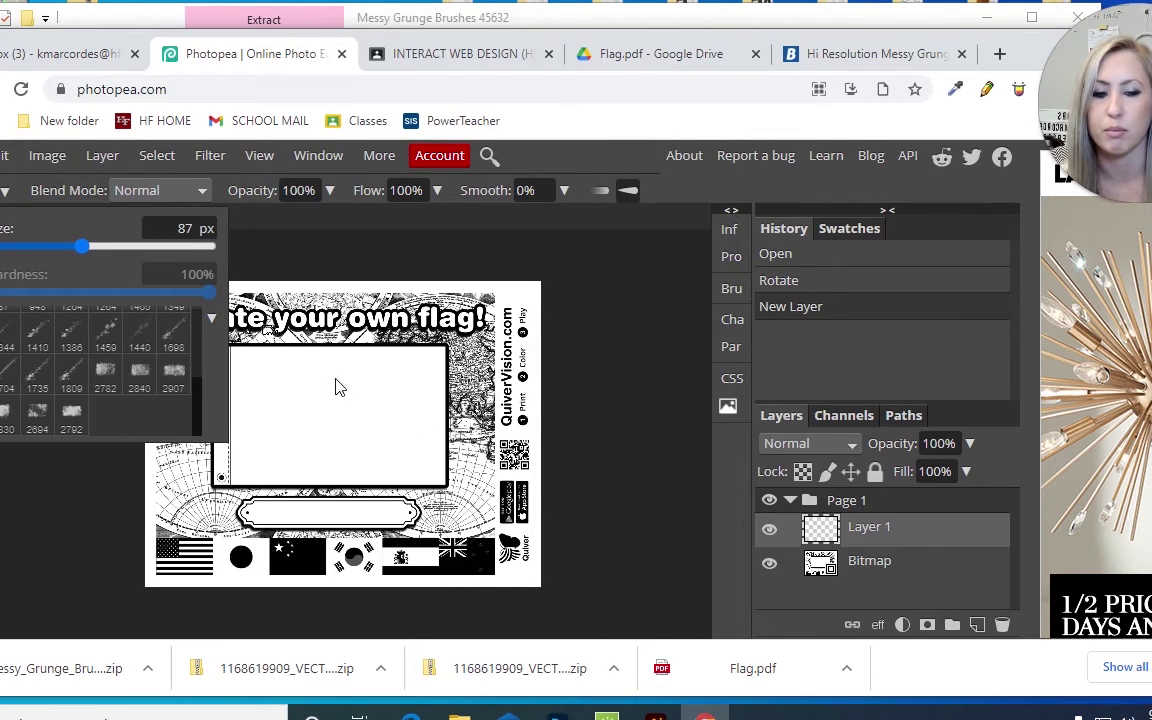
# Stamp the enlarged grunge brush once in red on Layer 1 and move the stamp to the flag's upper-left area
pyautogui.press(']')
pyautogui.press(']')
pyautogui.press(']')
pyautogui.press(']')
pyautogui.press(']')
pyautogui.click(385, 422)
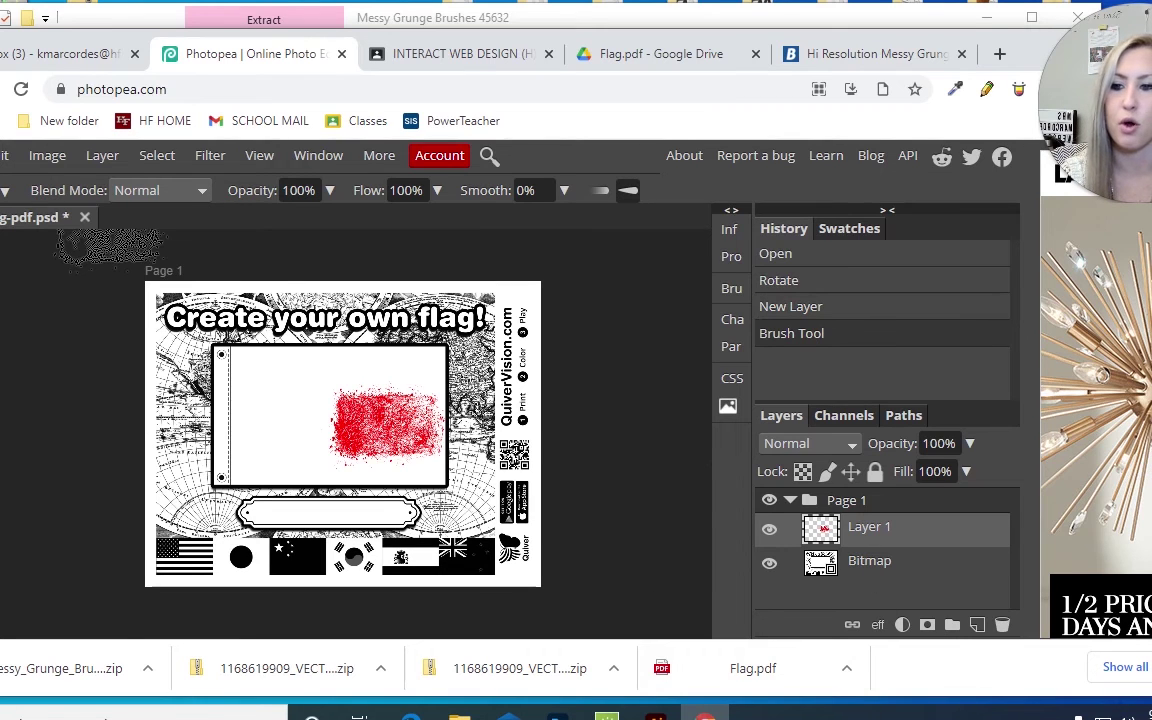
pyautogui.press('v')
pyautogui.moveTo(386, 424)
pyautogui.mouseDown()
pyautogui.moveTo(282, 396)
pyautogui.moveTo(310, 398)
pyautogui.mouseUp()
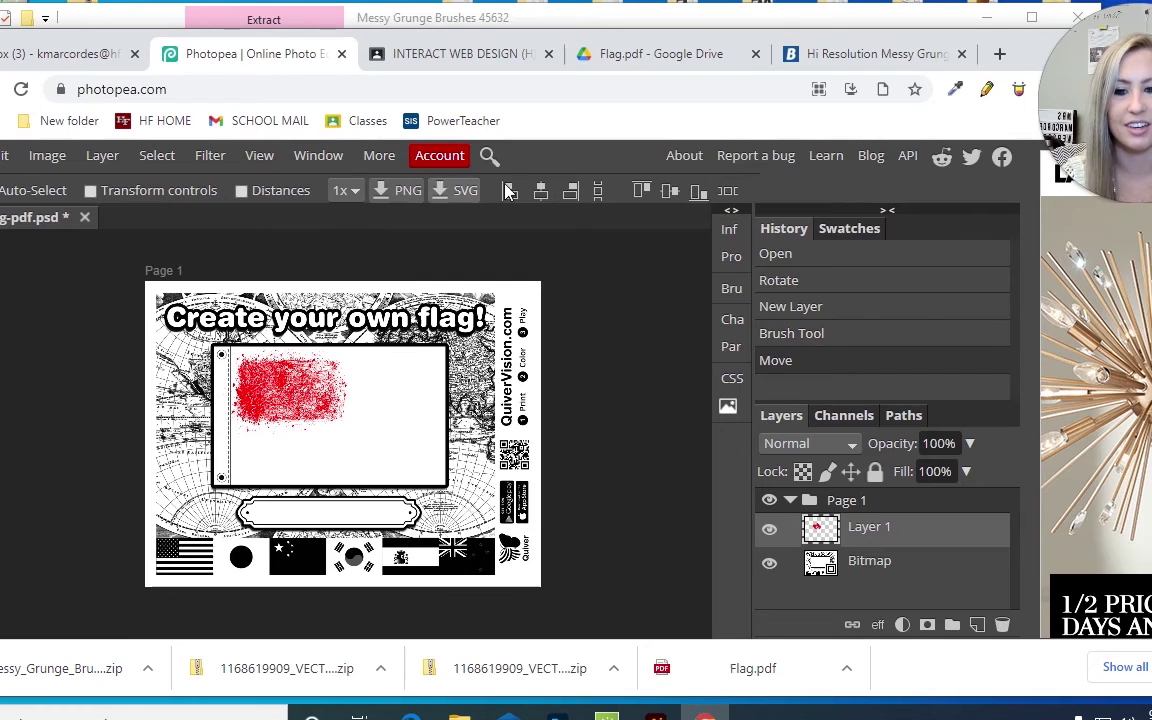